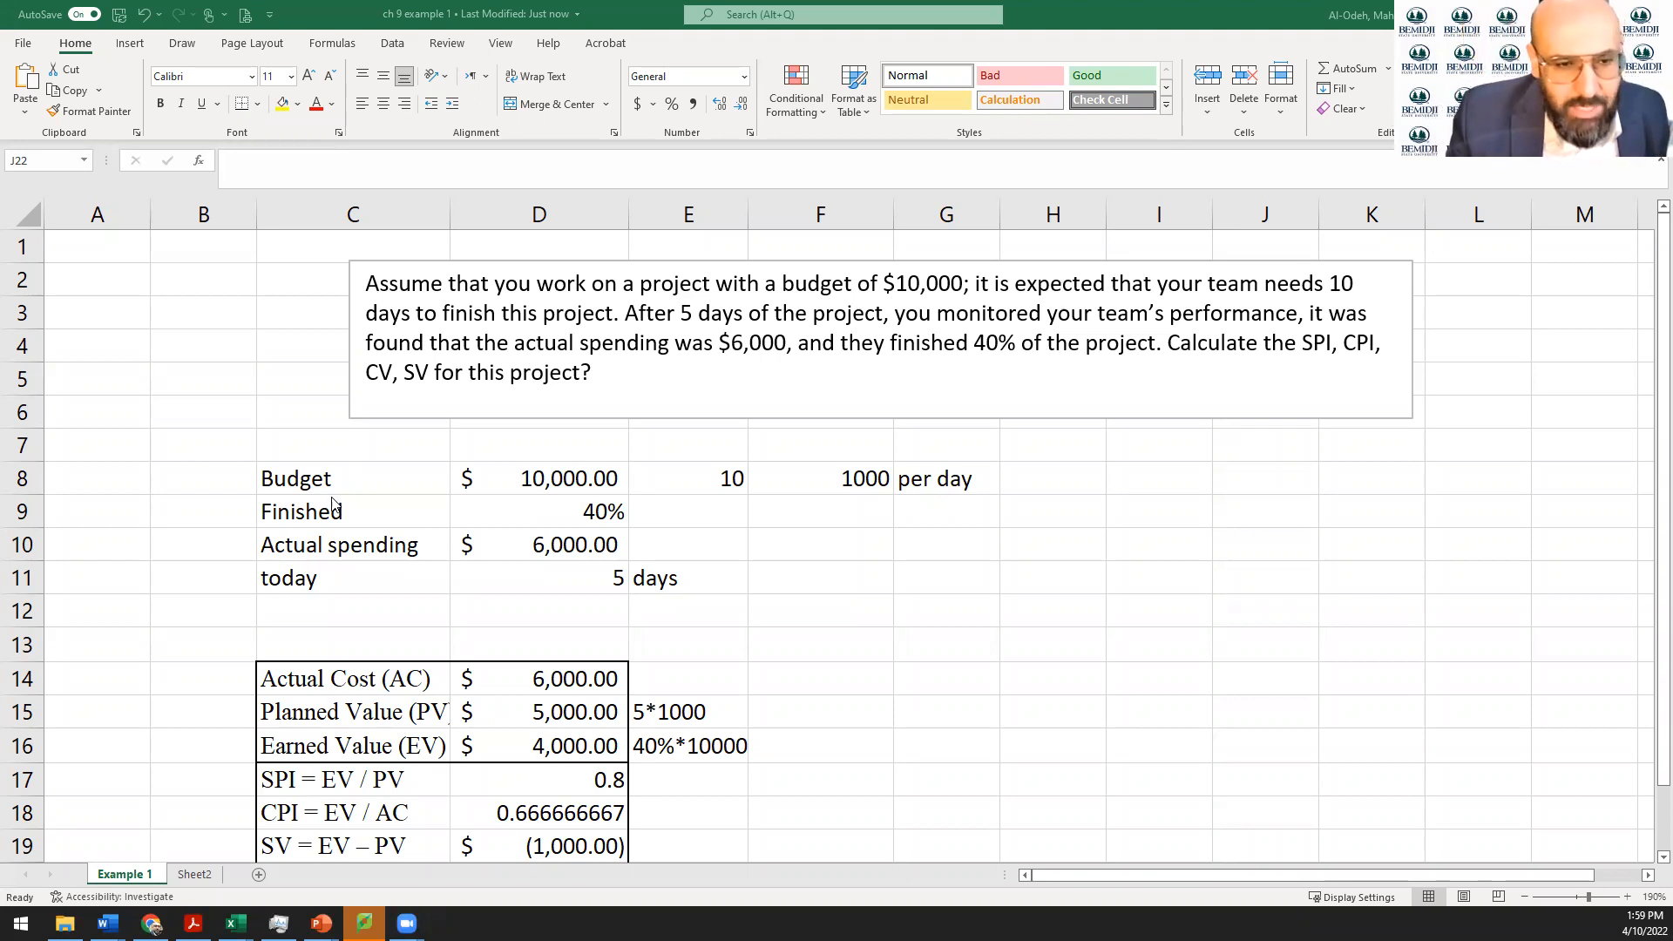
# Extend the Budget label in cell C8 so that it reads "Budget - BAC"
pyautogui.doubleClick(345, 472)
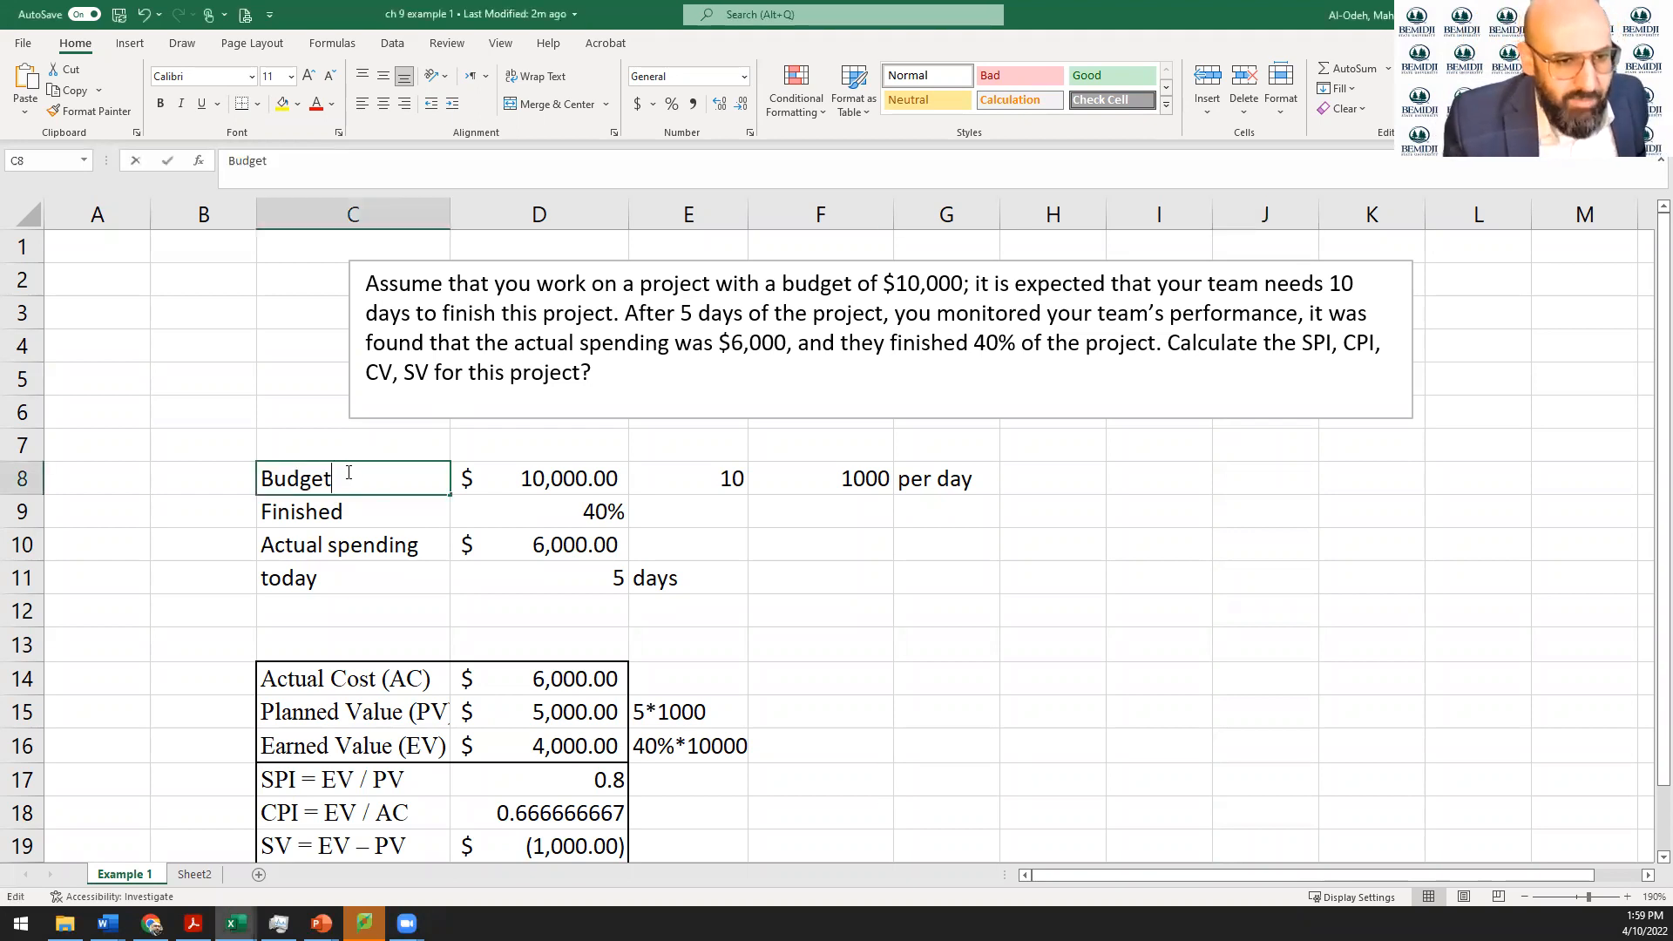
pyautogui.write('- BA')
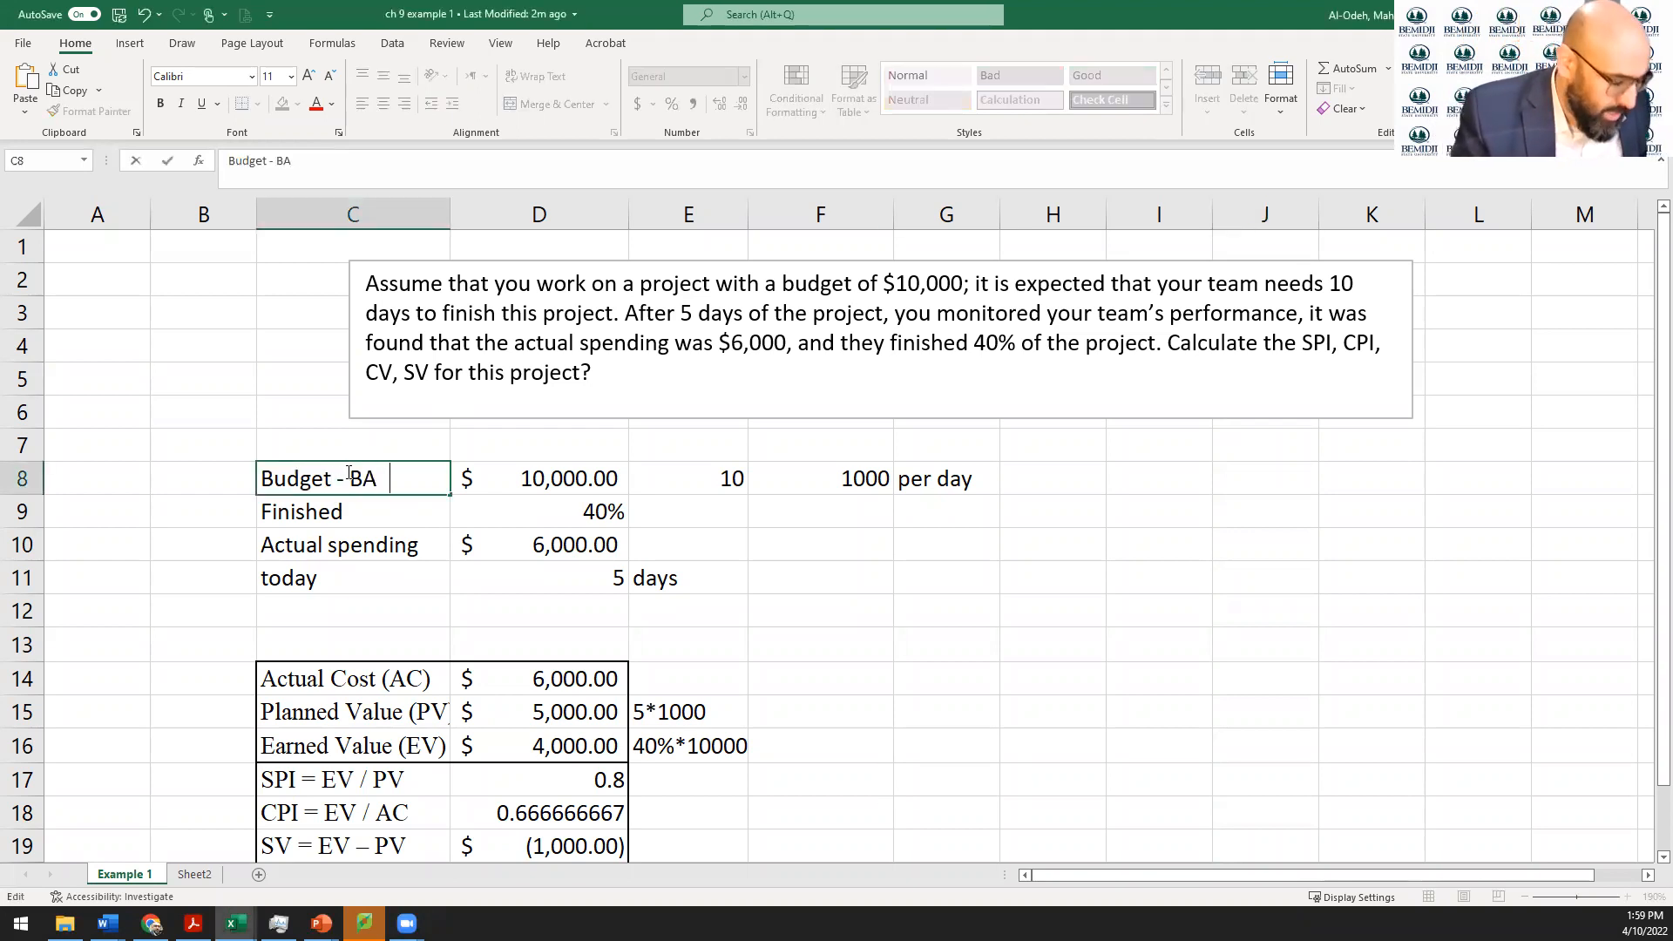
pyautogui.press('BackSpace')
pyautogui.write('C')
pyautogui.press('Return')
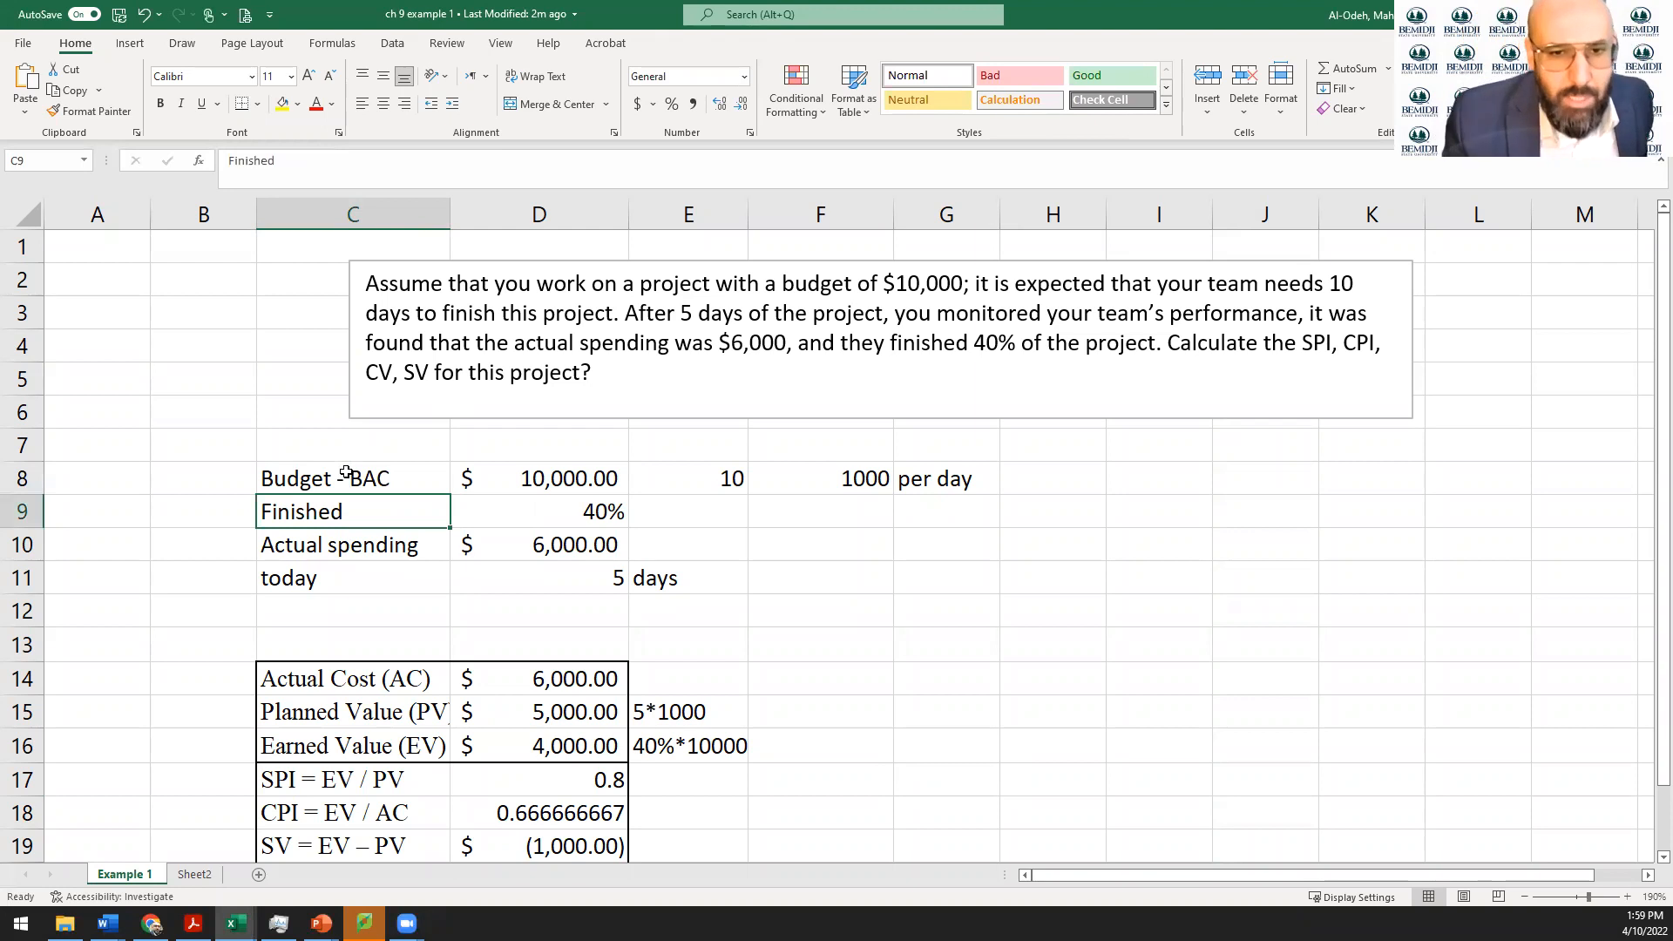
# Apply the dollar Accounting number format to the per-day budget in cell F8
pyautogui.click(739, 477)
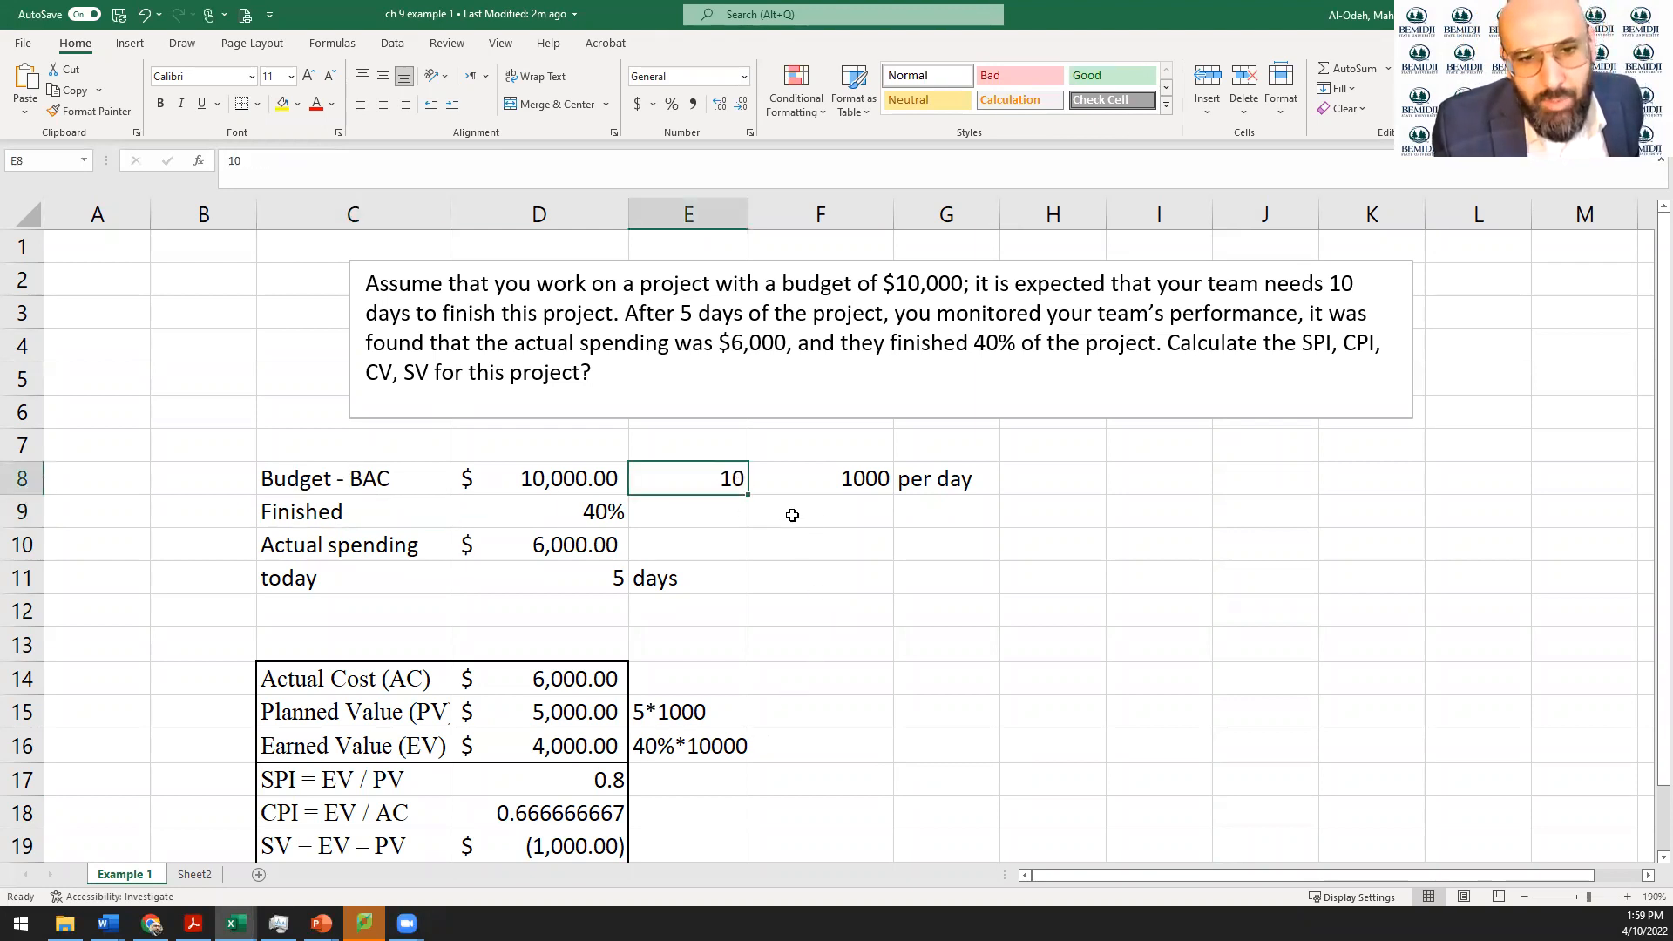
pyautogui.click(828, 475)
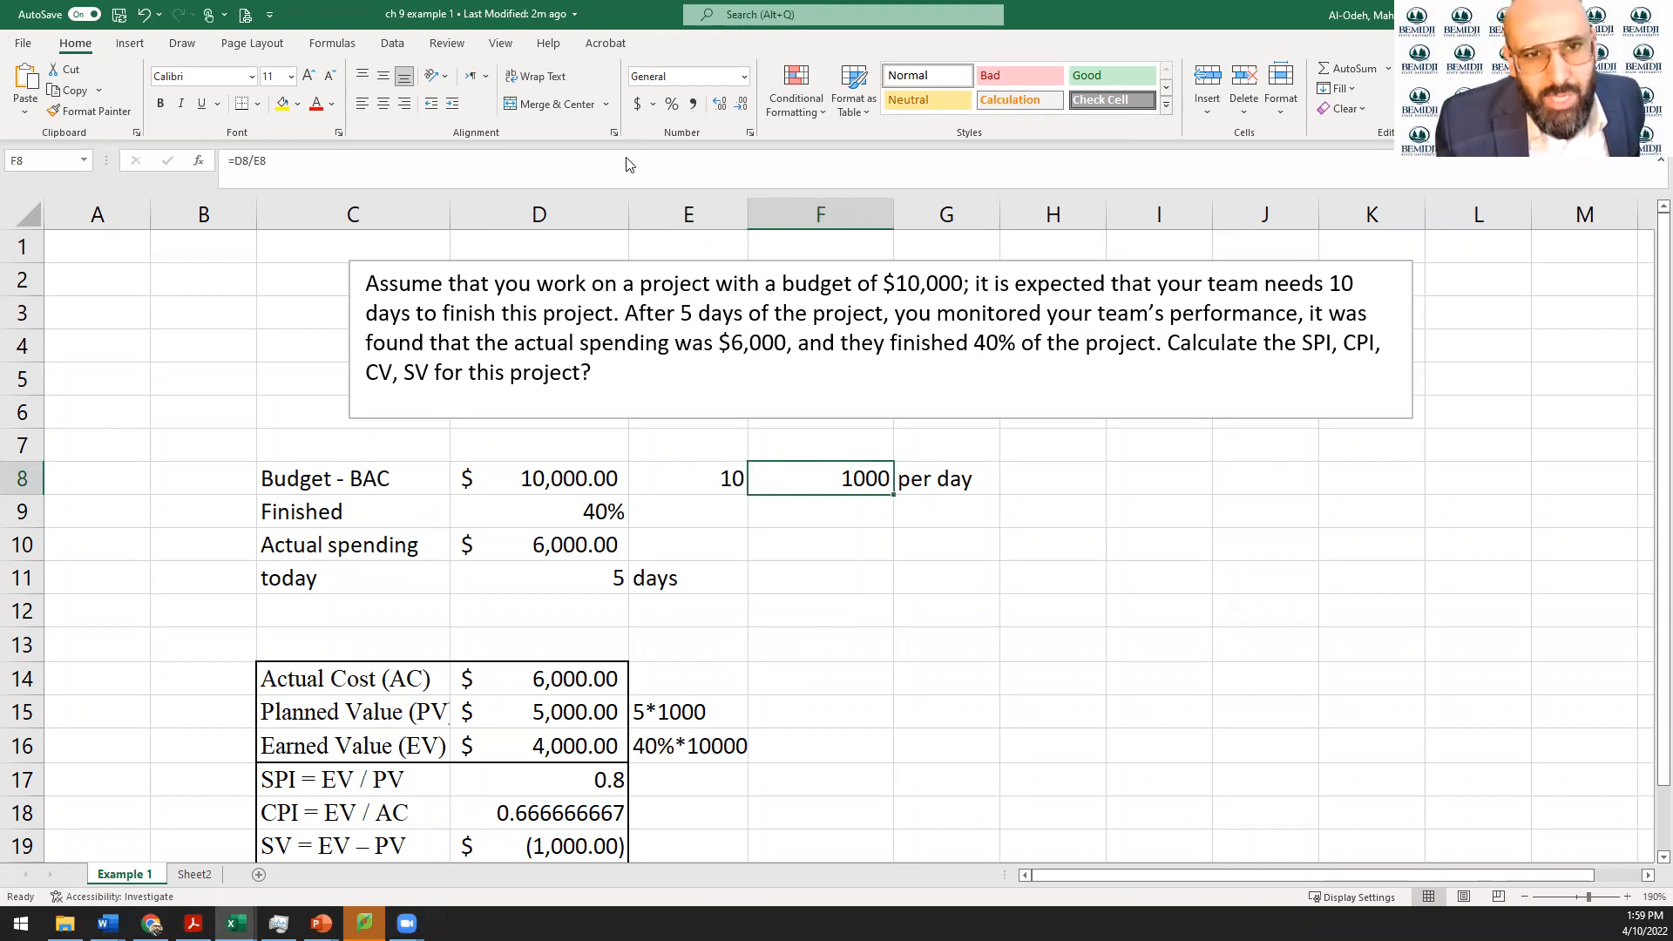
pyautogui.click(644, 108)
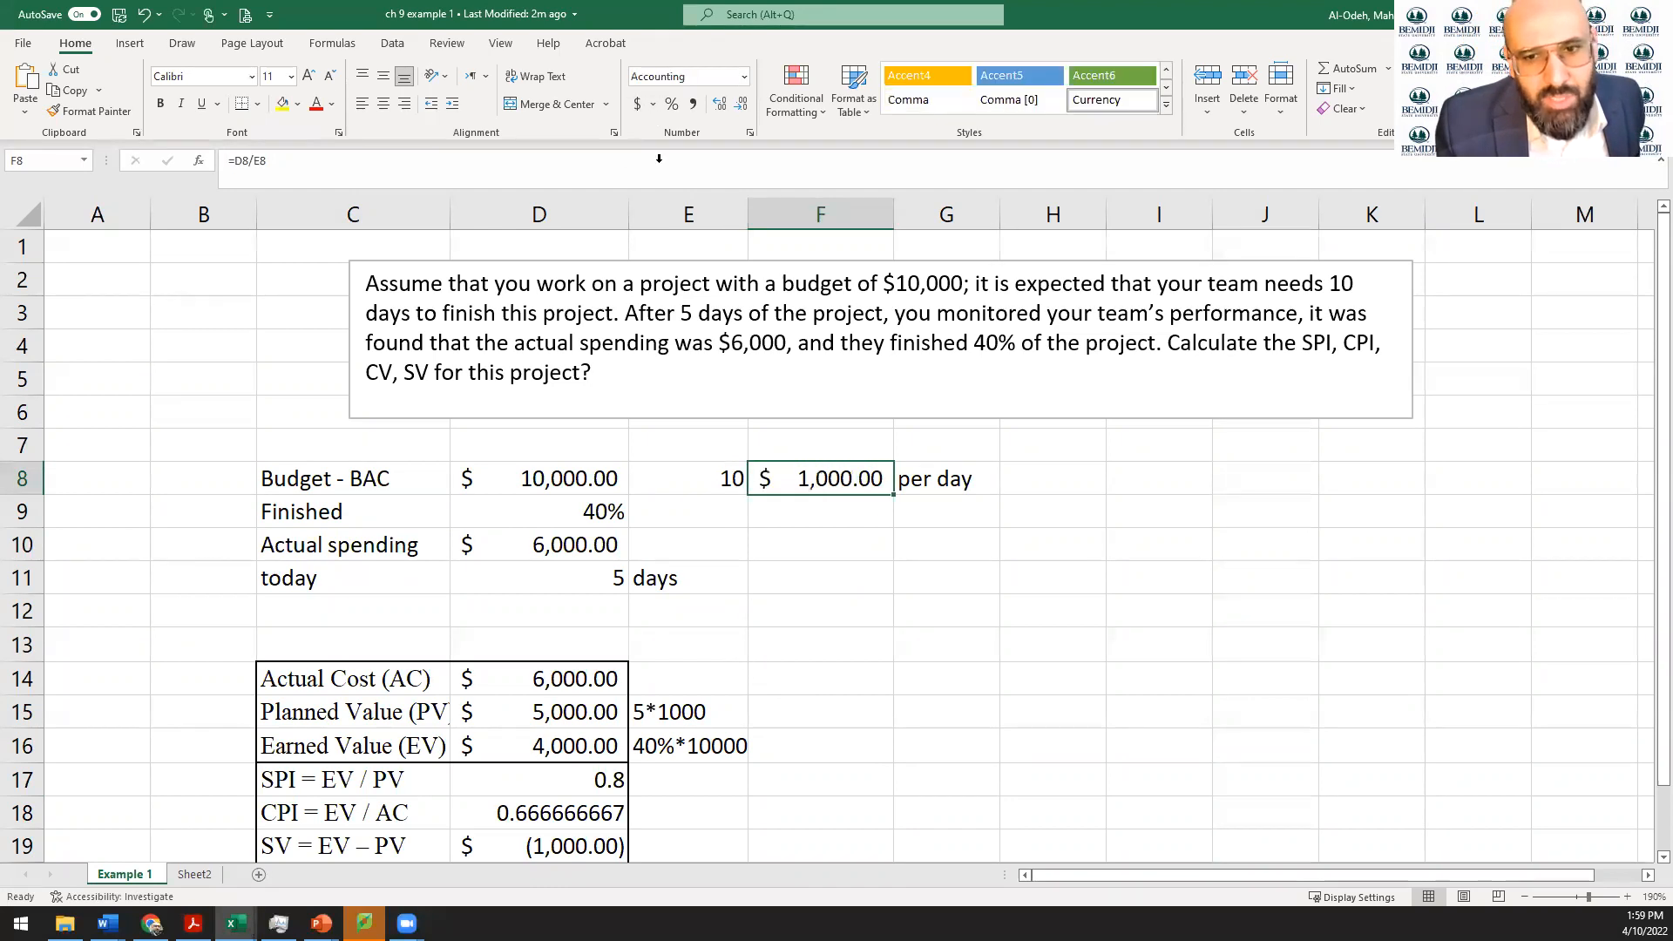
# Extend the label in cell C10 to "Actual spending - AC" and autofit column C to its contents
pyautogui.click(532, 518)
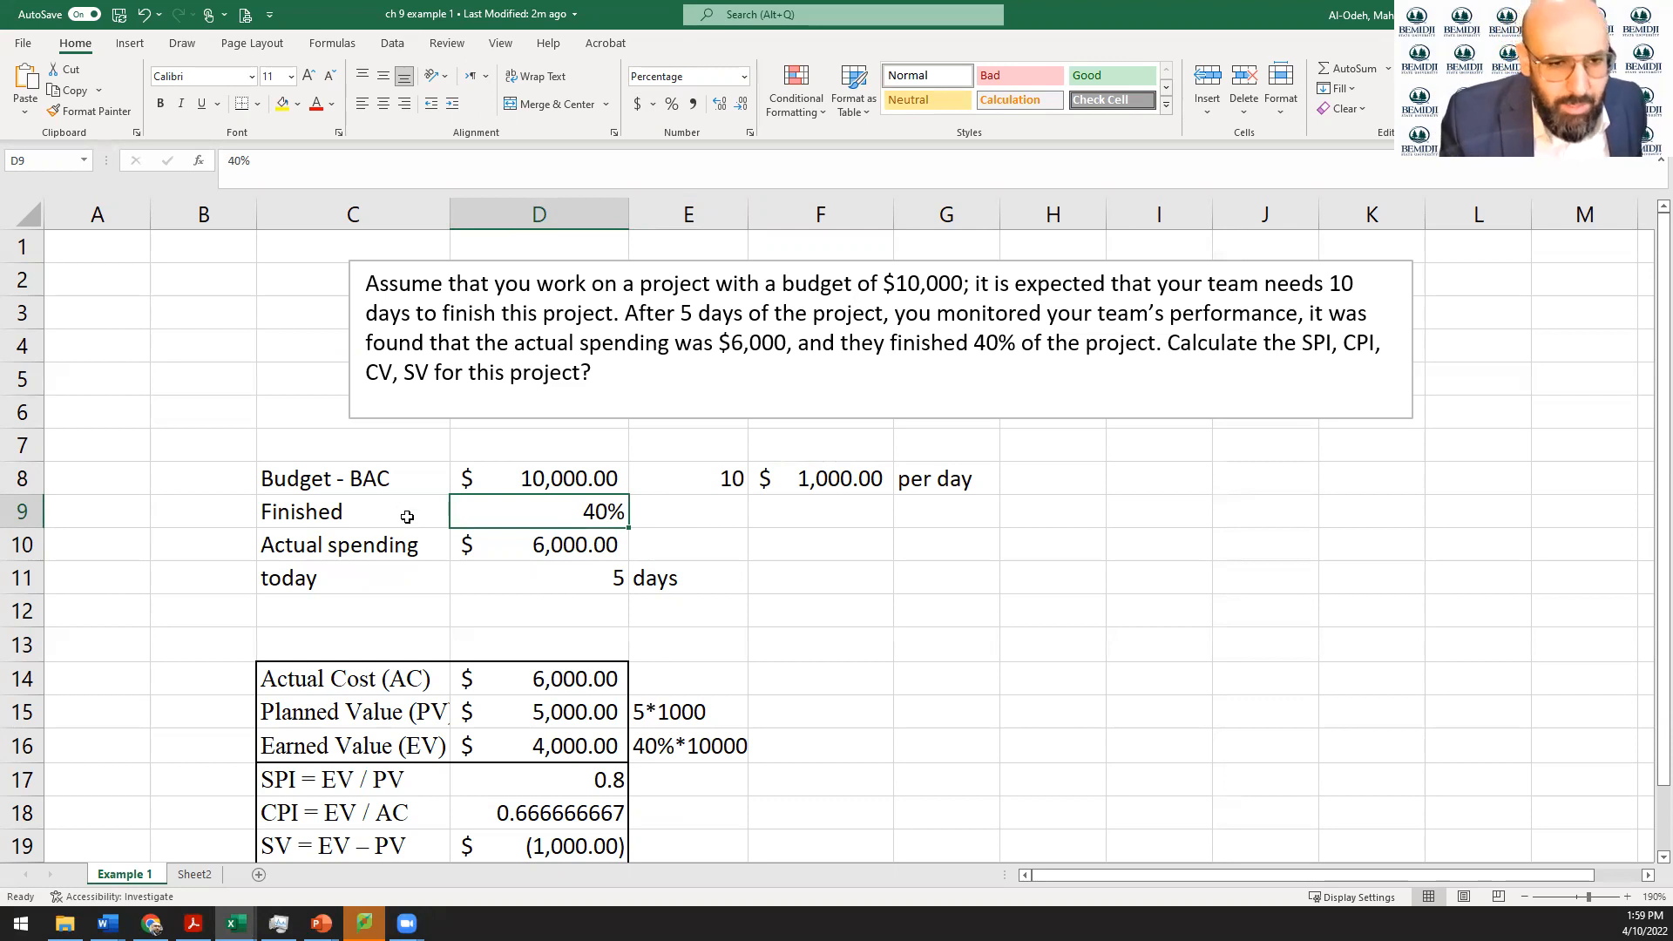
pyautogui.doubleClick(433, 547)
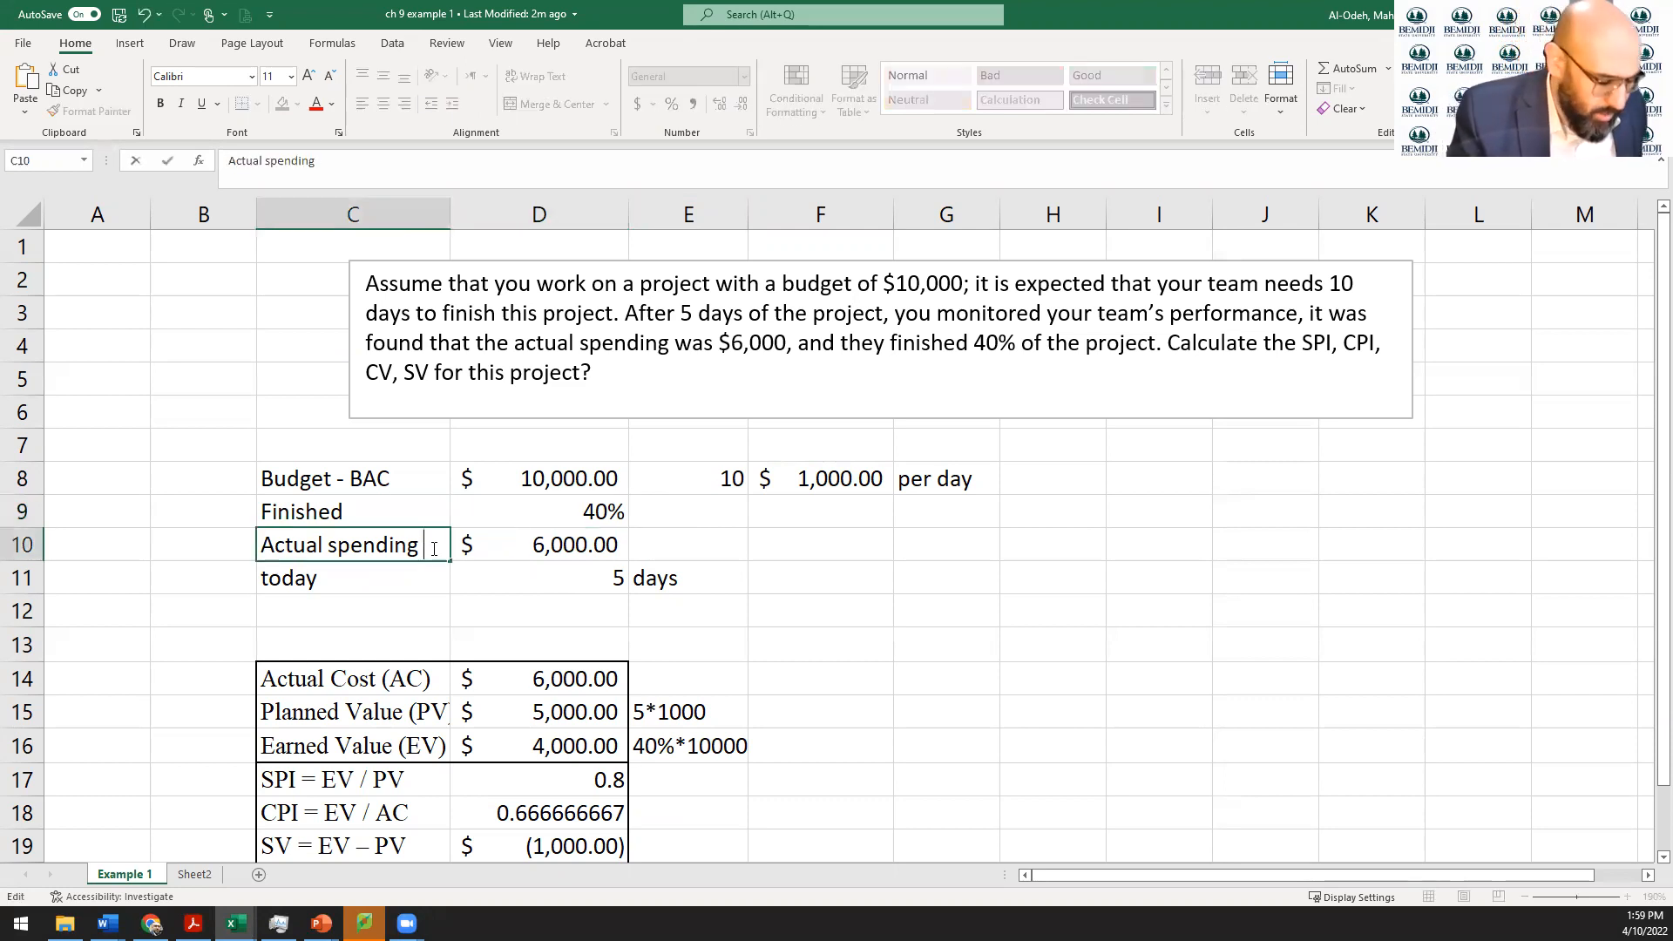
pyautogui.write('- AC')
pyautogui.press('Return')
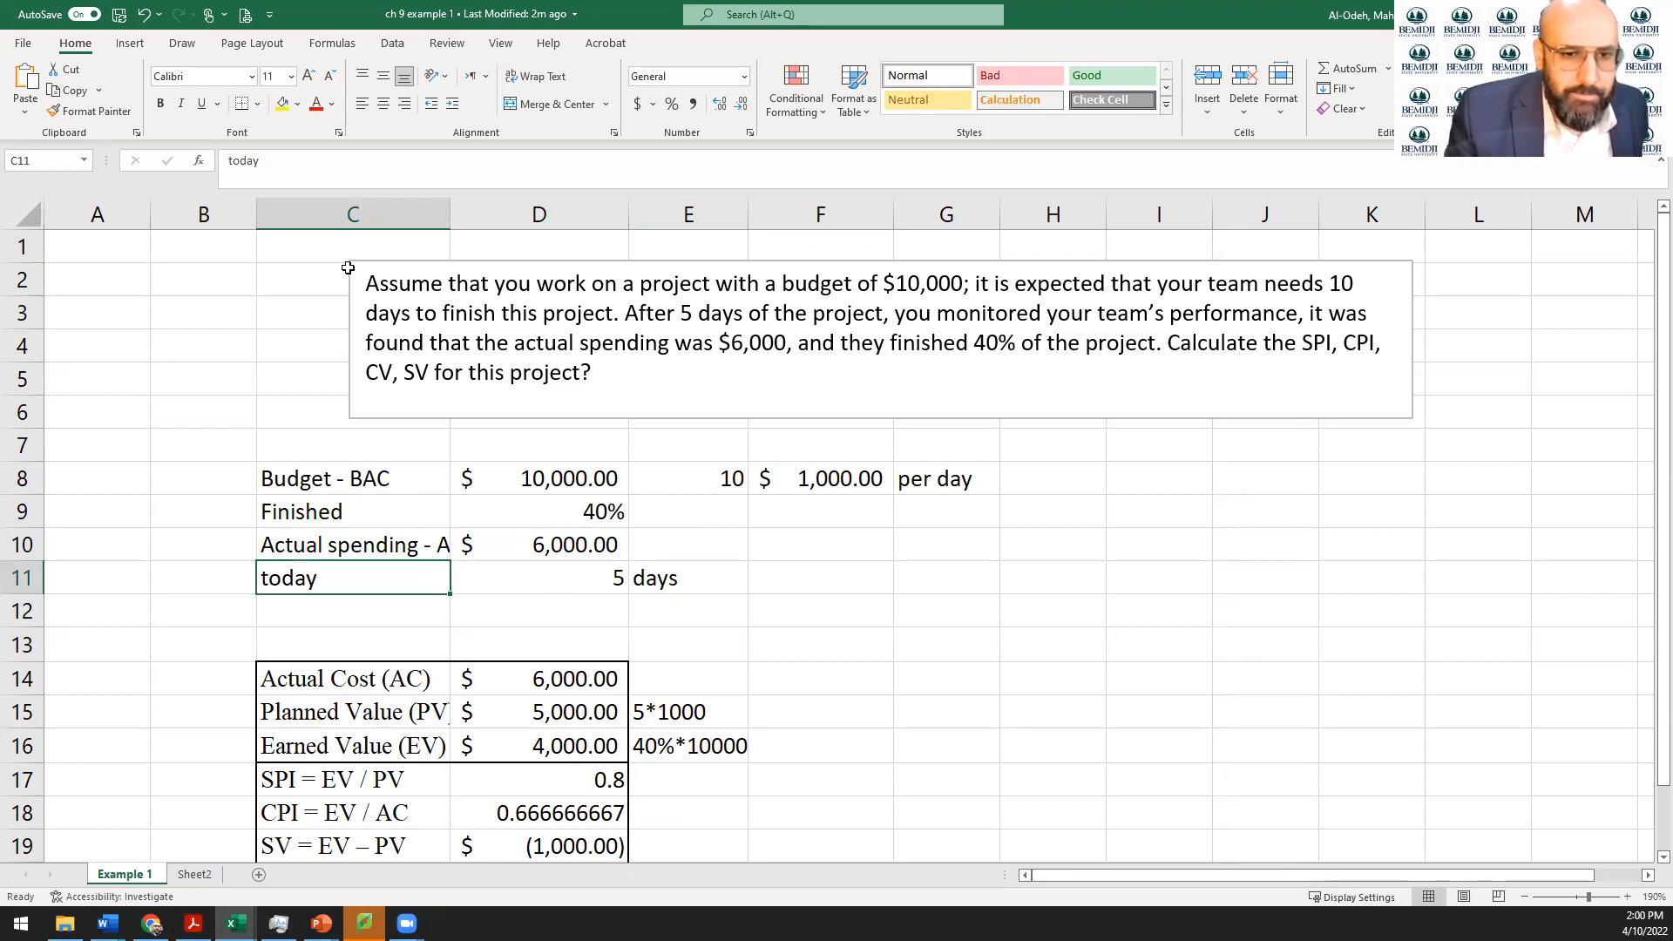
pyautogui.doubleClick(450, 214)
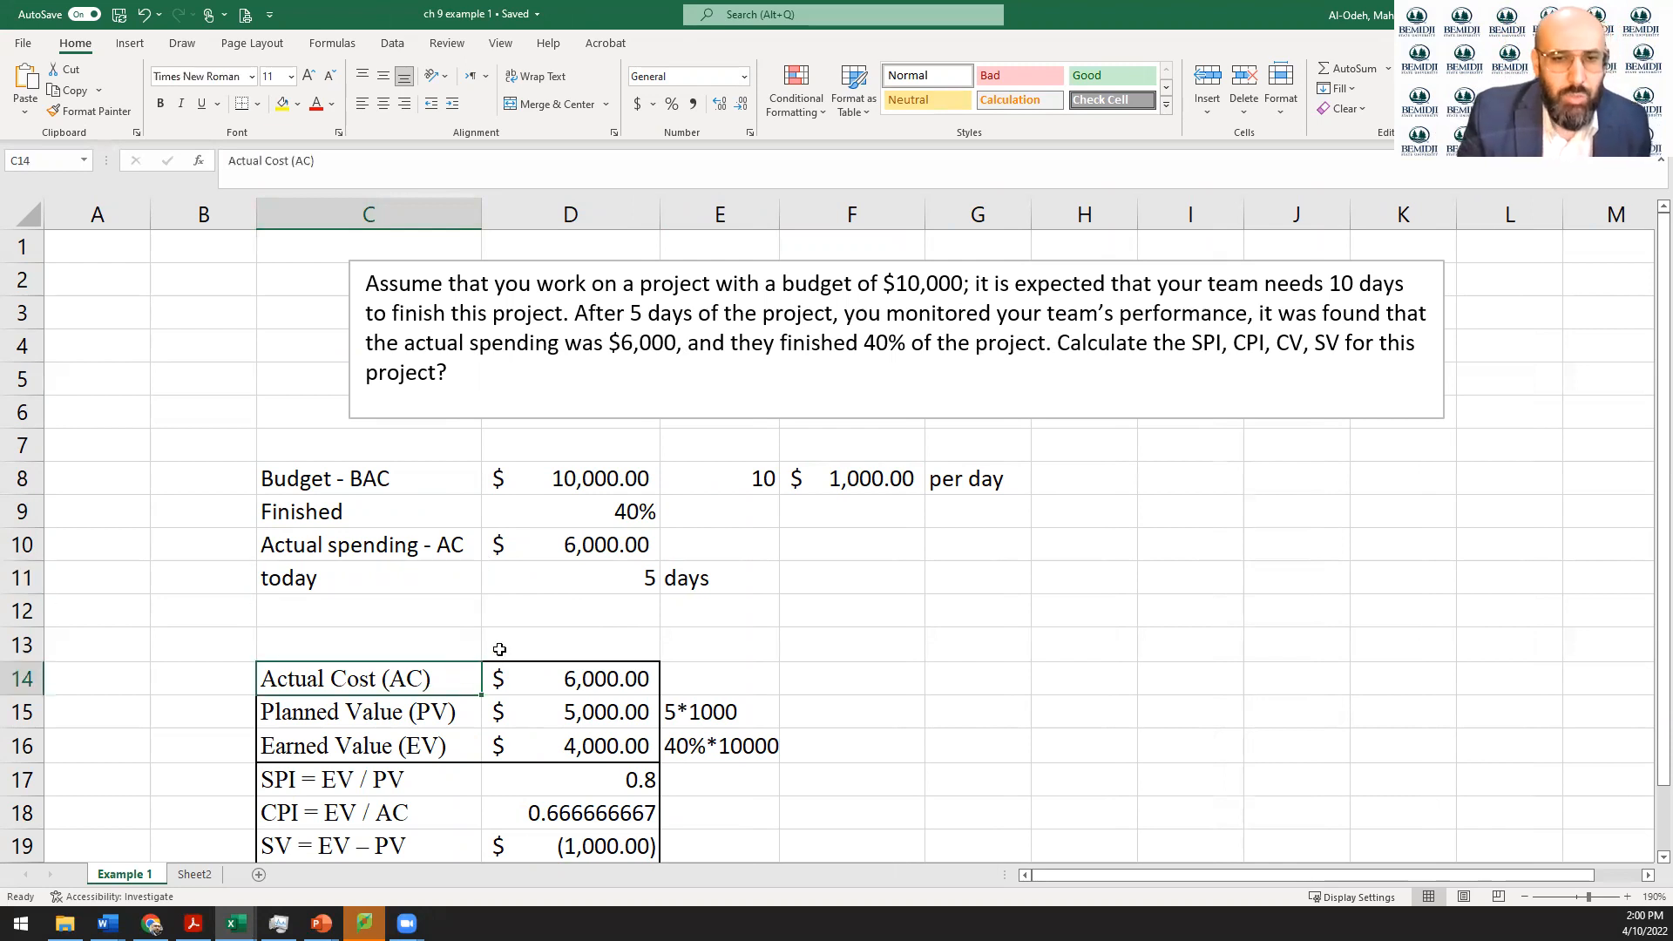
# Review the actual spending input and the formulas behind Planned Value in D15 and Earned Value in D16
pyautogui.click(528, 542)
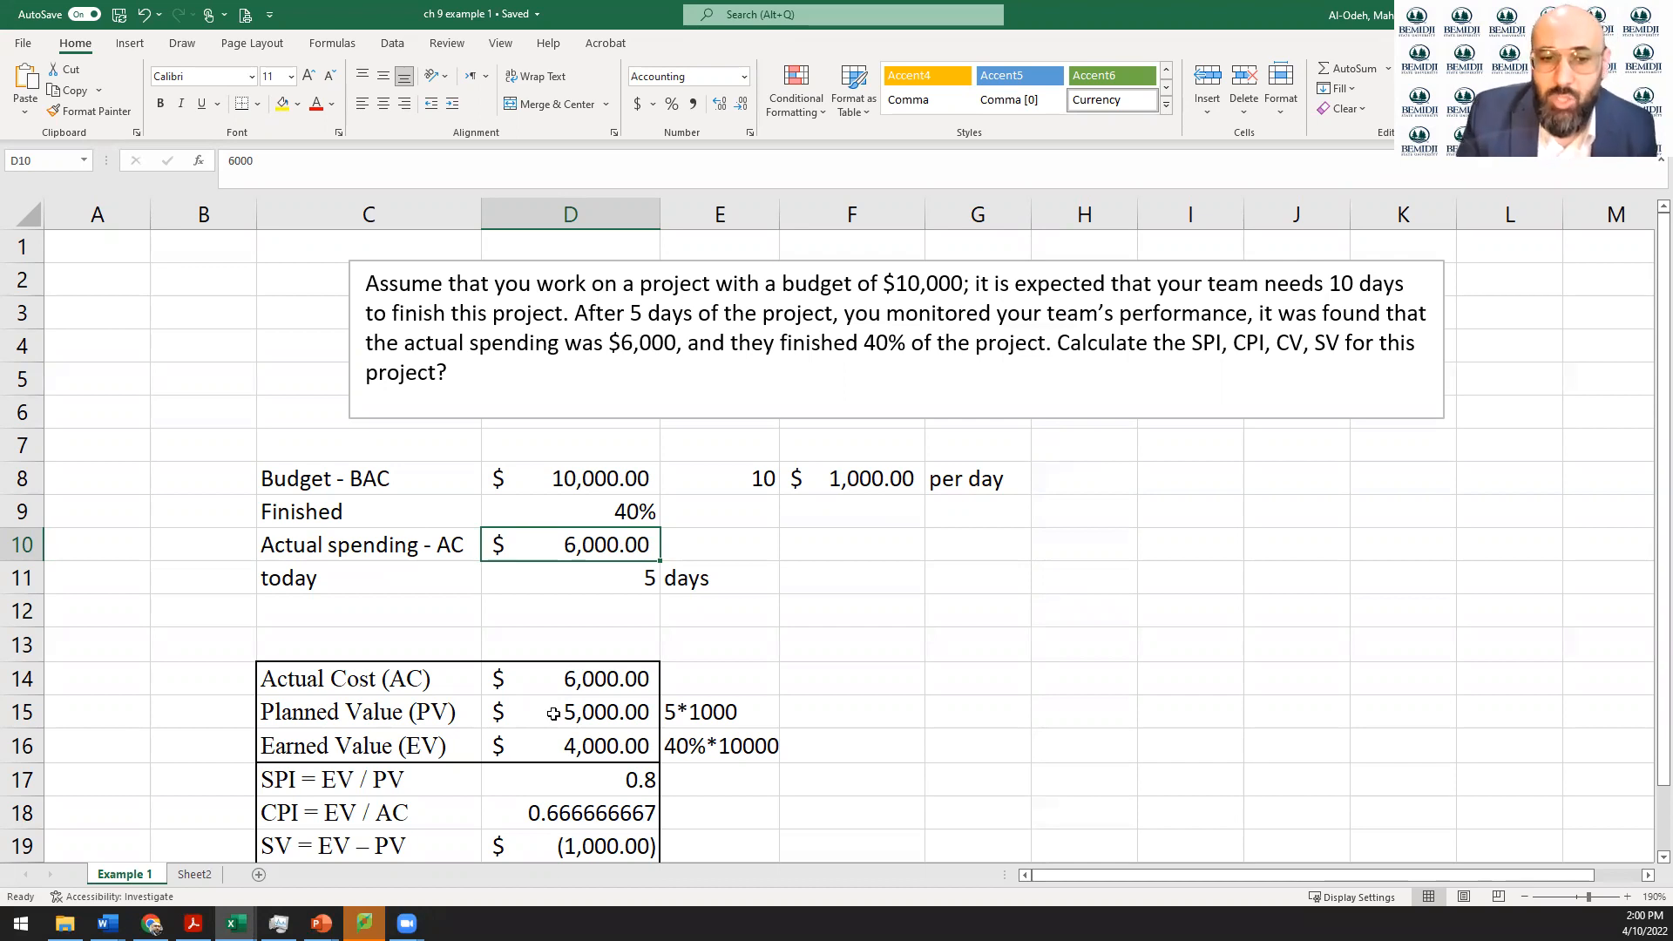
pyautogui.doubleClick(553, 713)
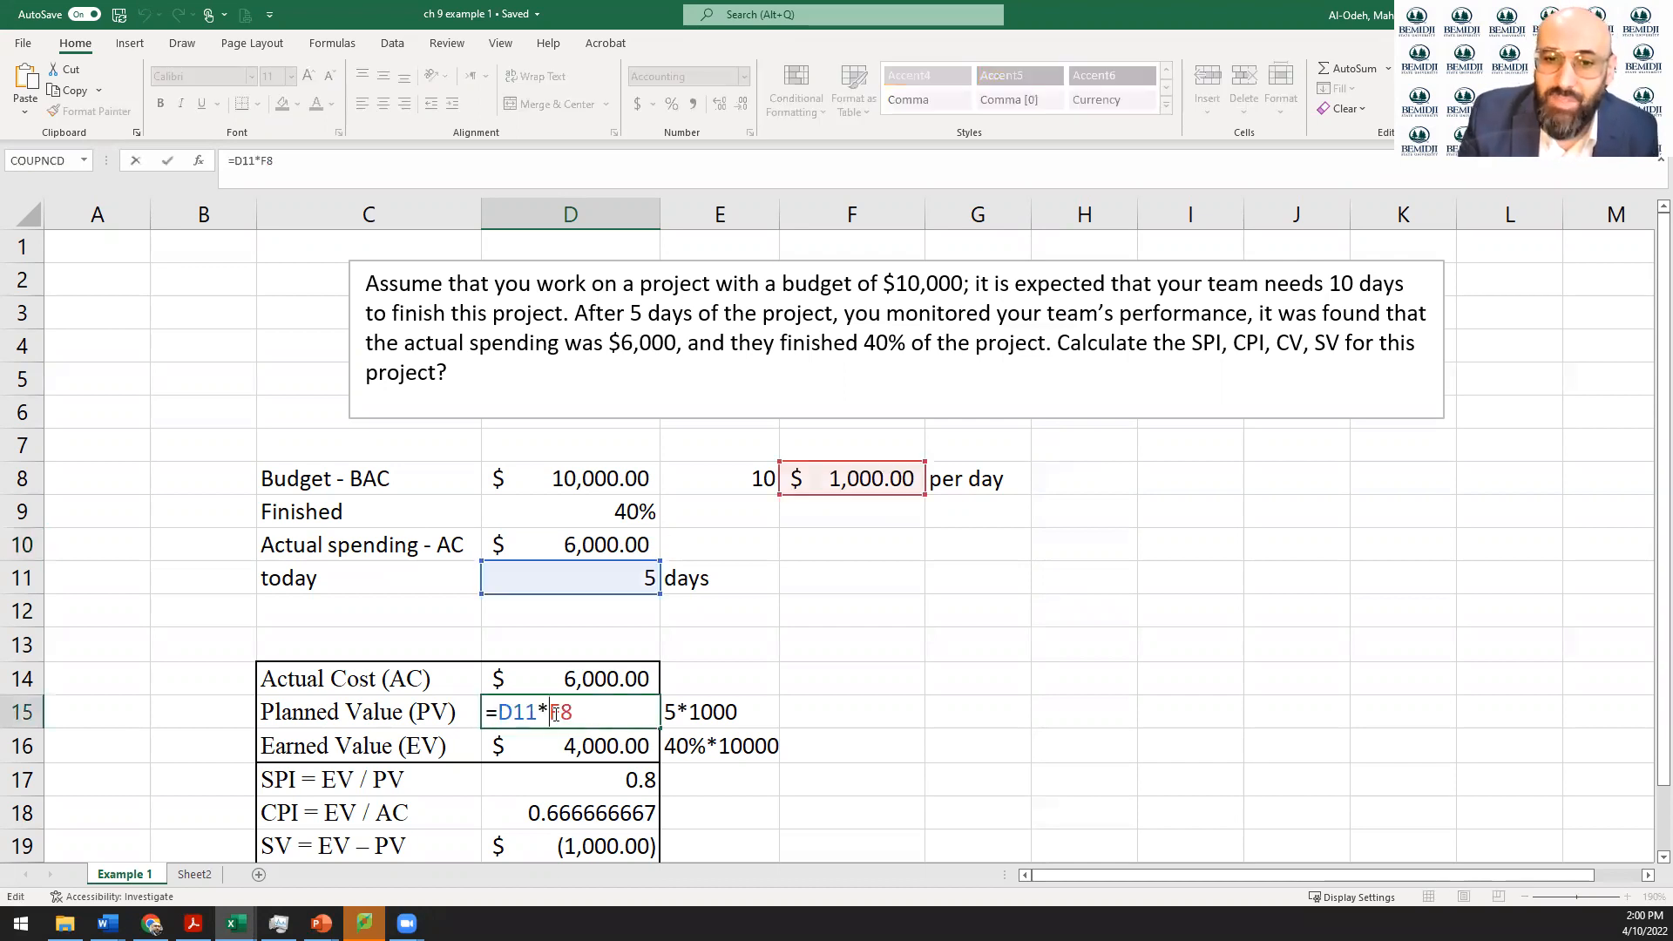
pyautogui.press('Return')
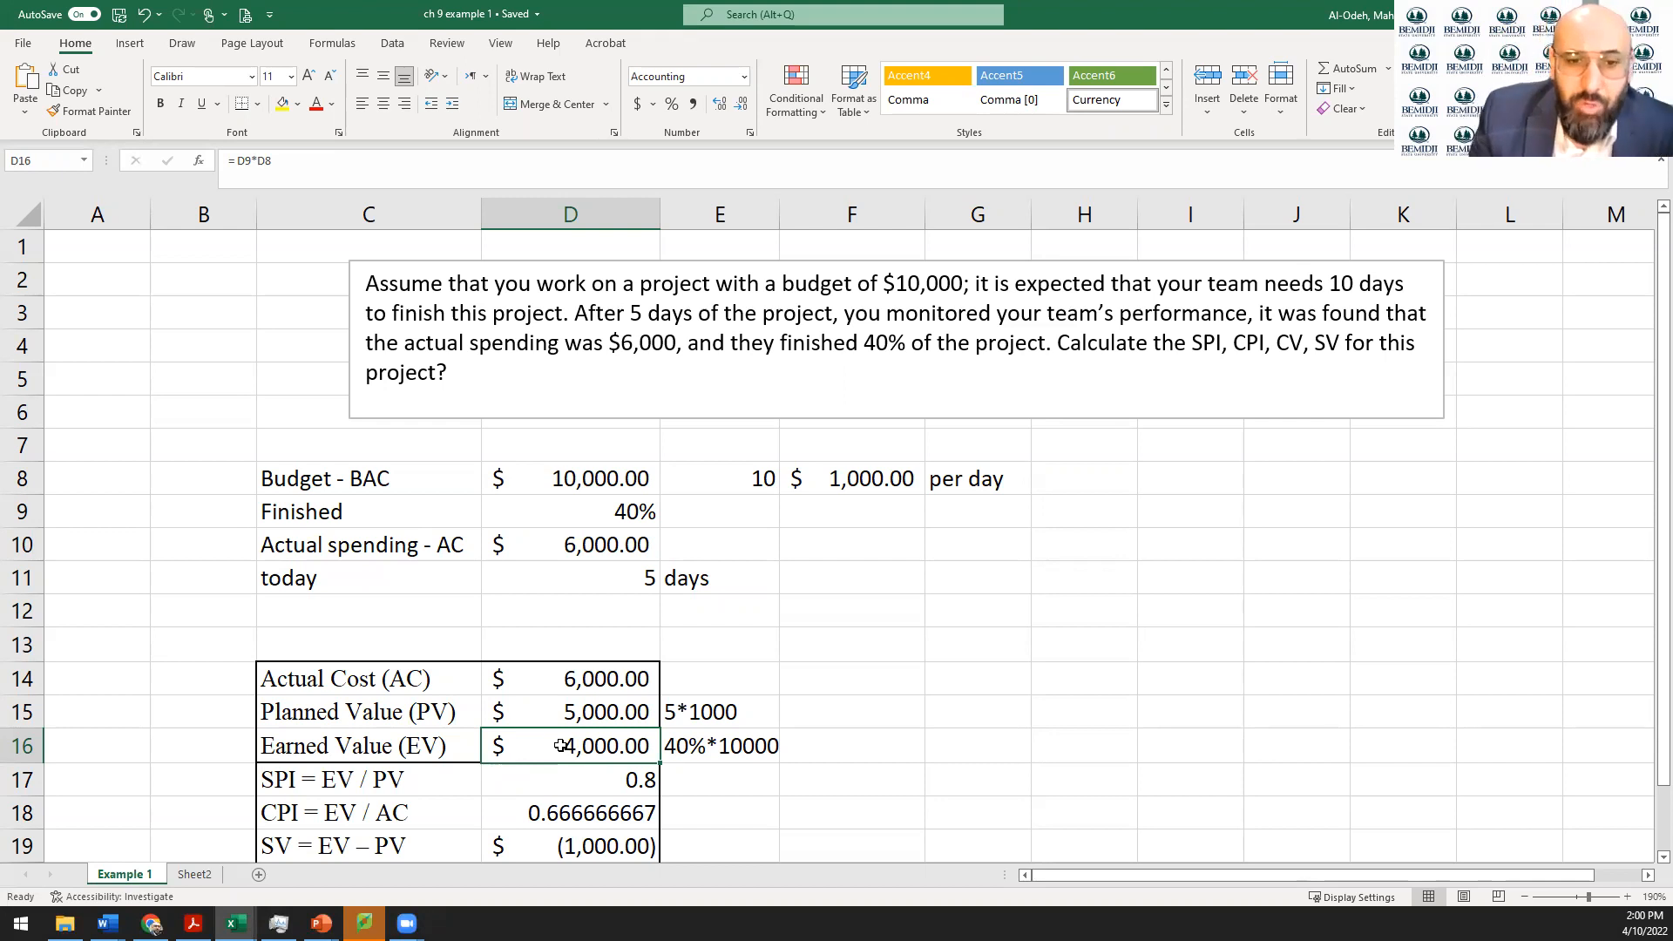
pyautogui.doubleClick(596, 749)
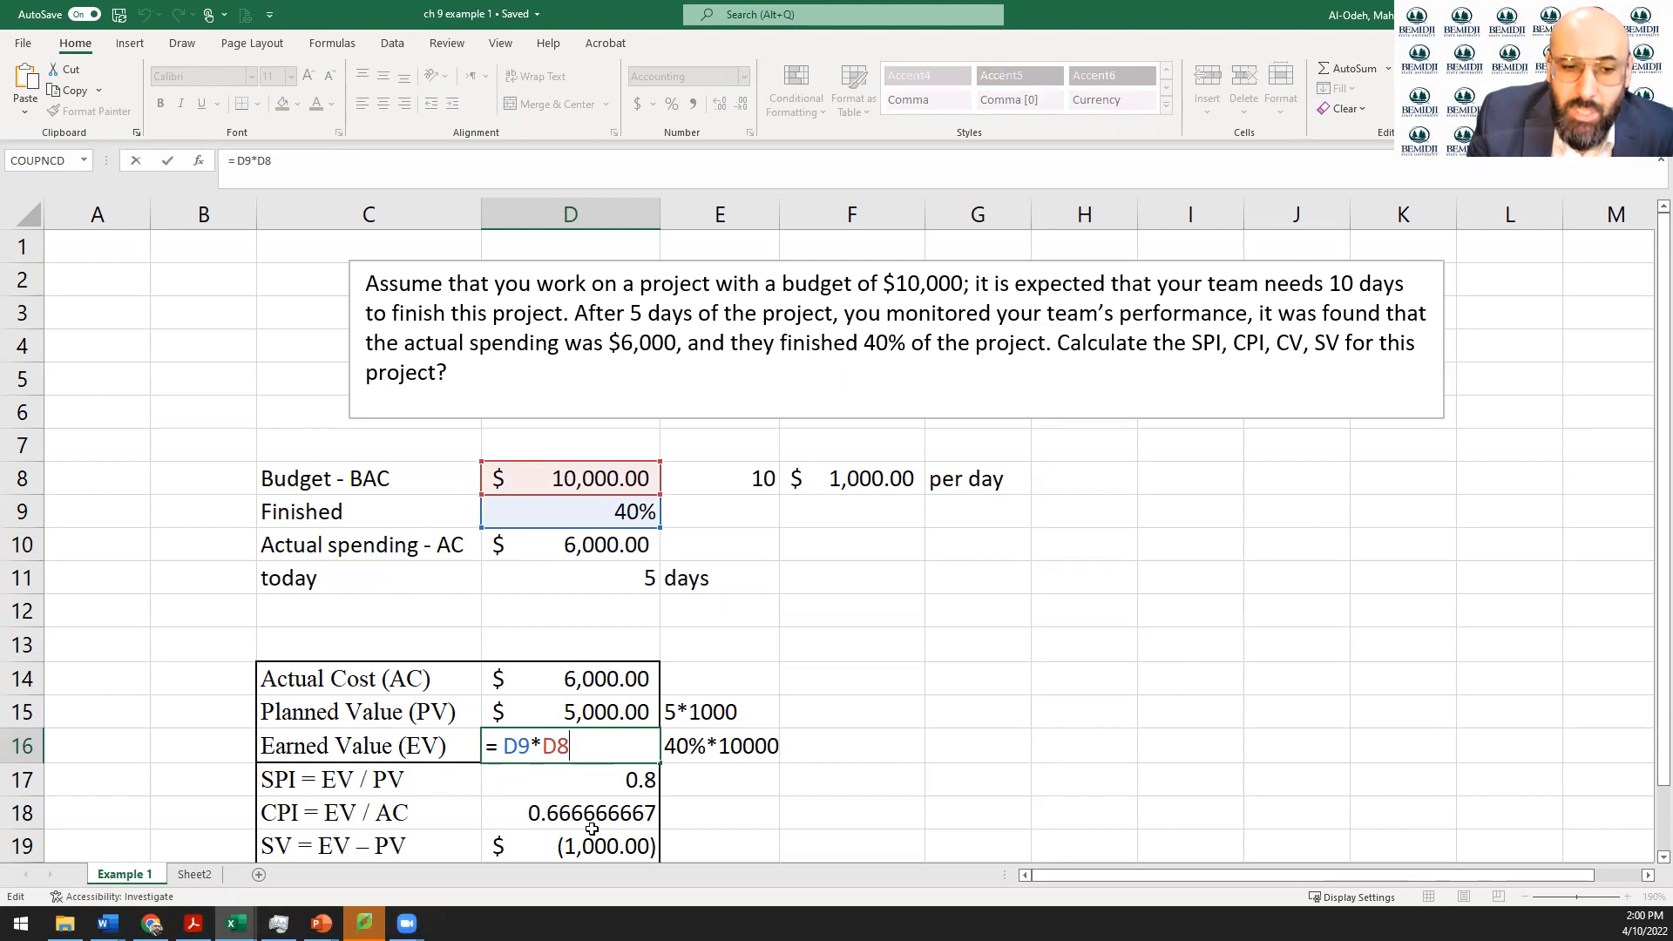
pyautogui.press('Return')
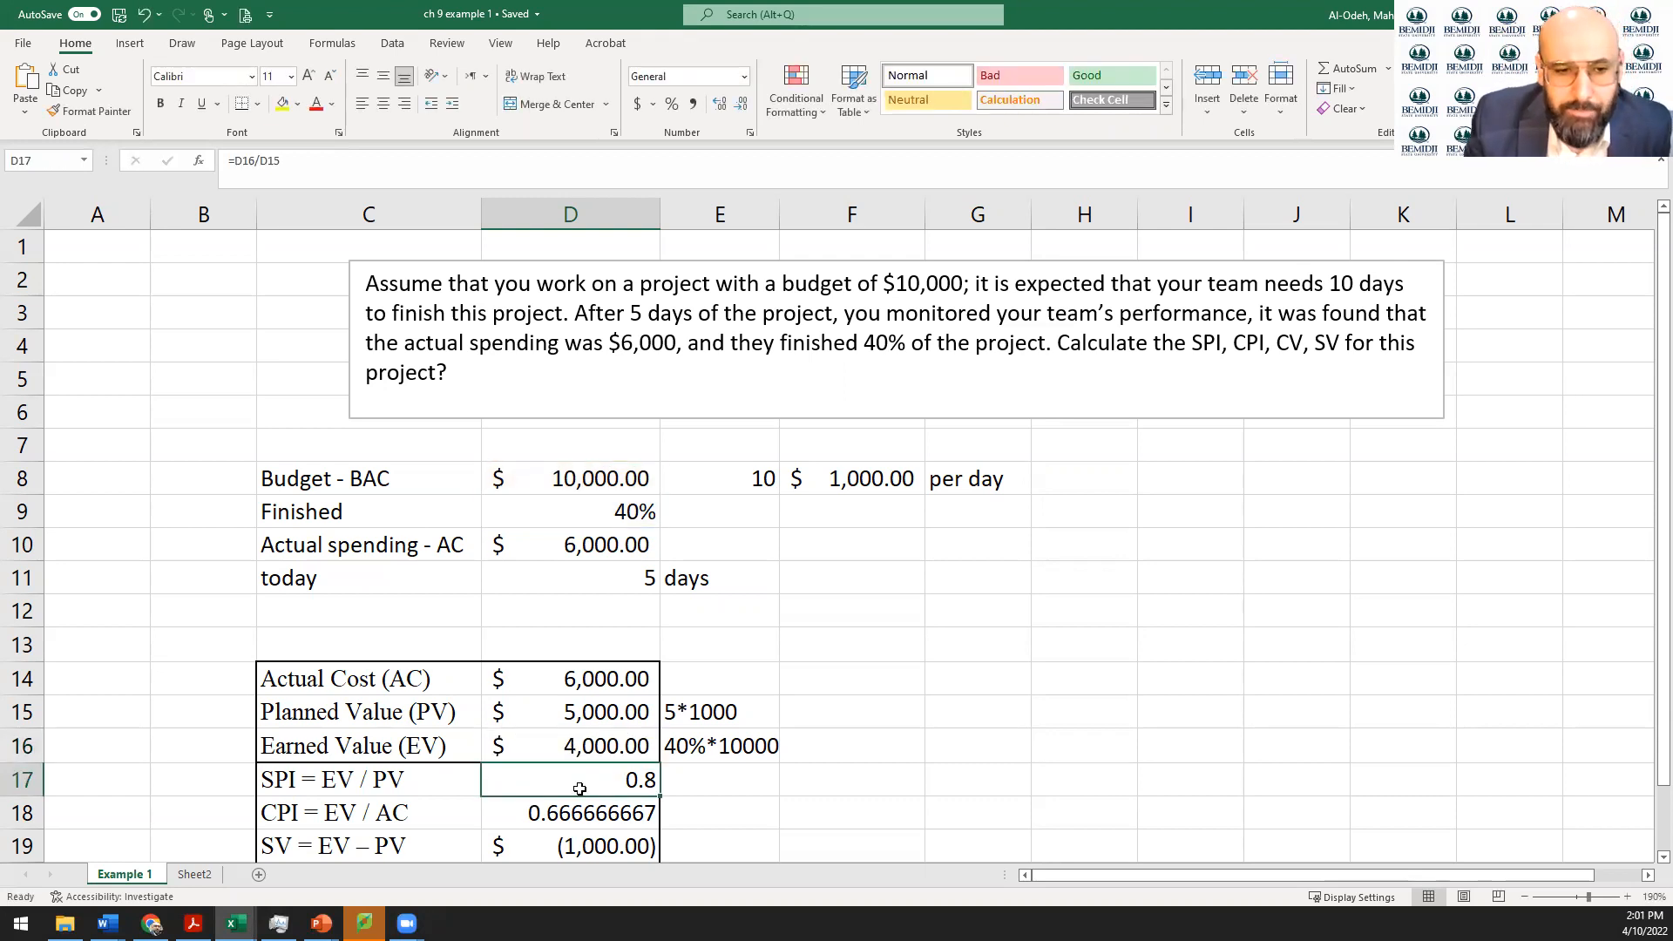
# Examine the SPI, CPI, SV and CV formulas in D17 to D20, finishing with those four result rows selected
pyautogui.scroll(-1, 436, 655)
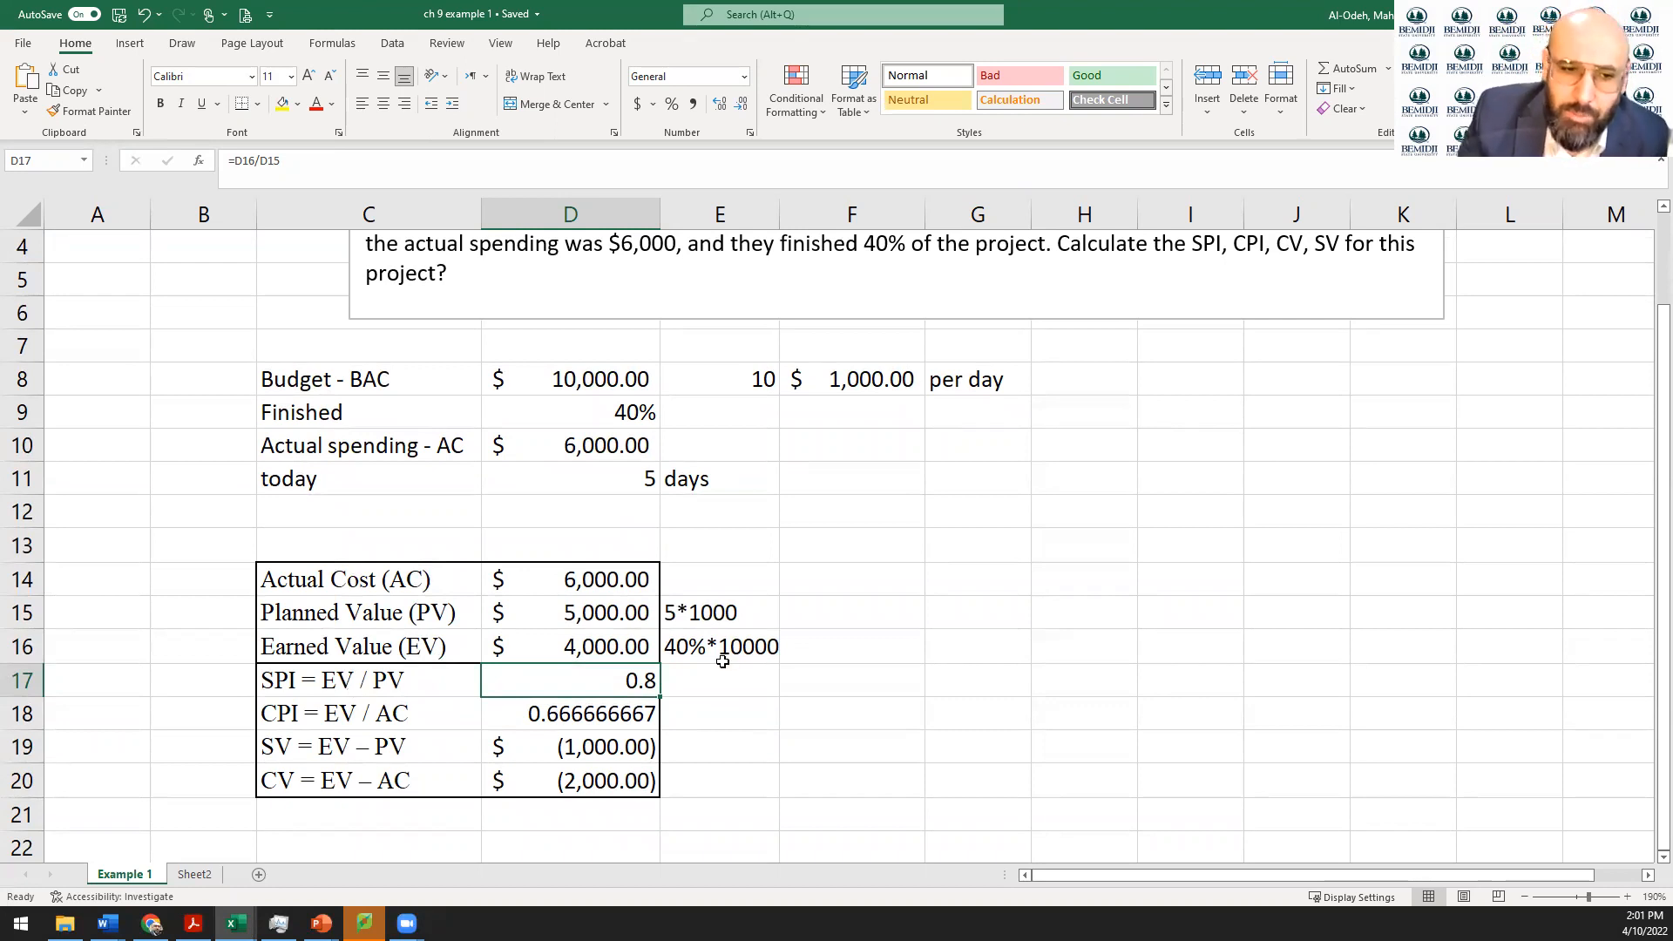
pyautogui.doubleClick(616, 676)
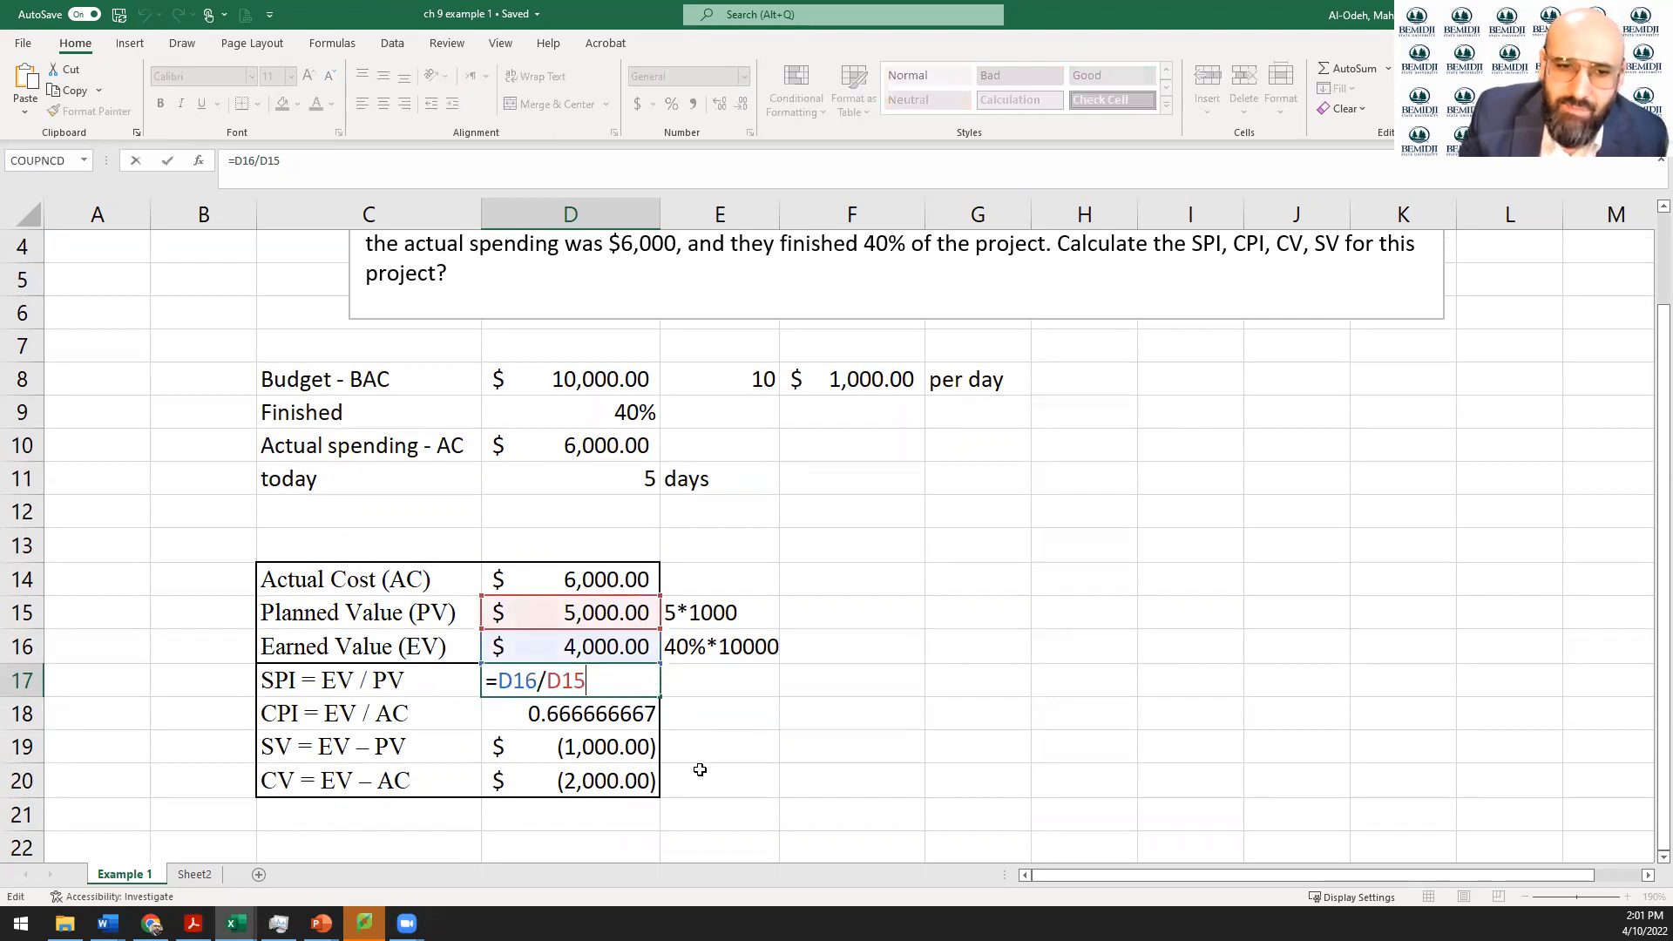
pyautogui.press('Return')
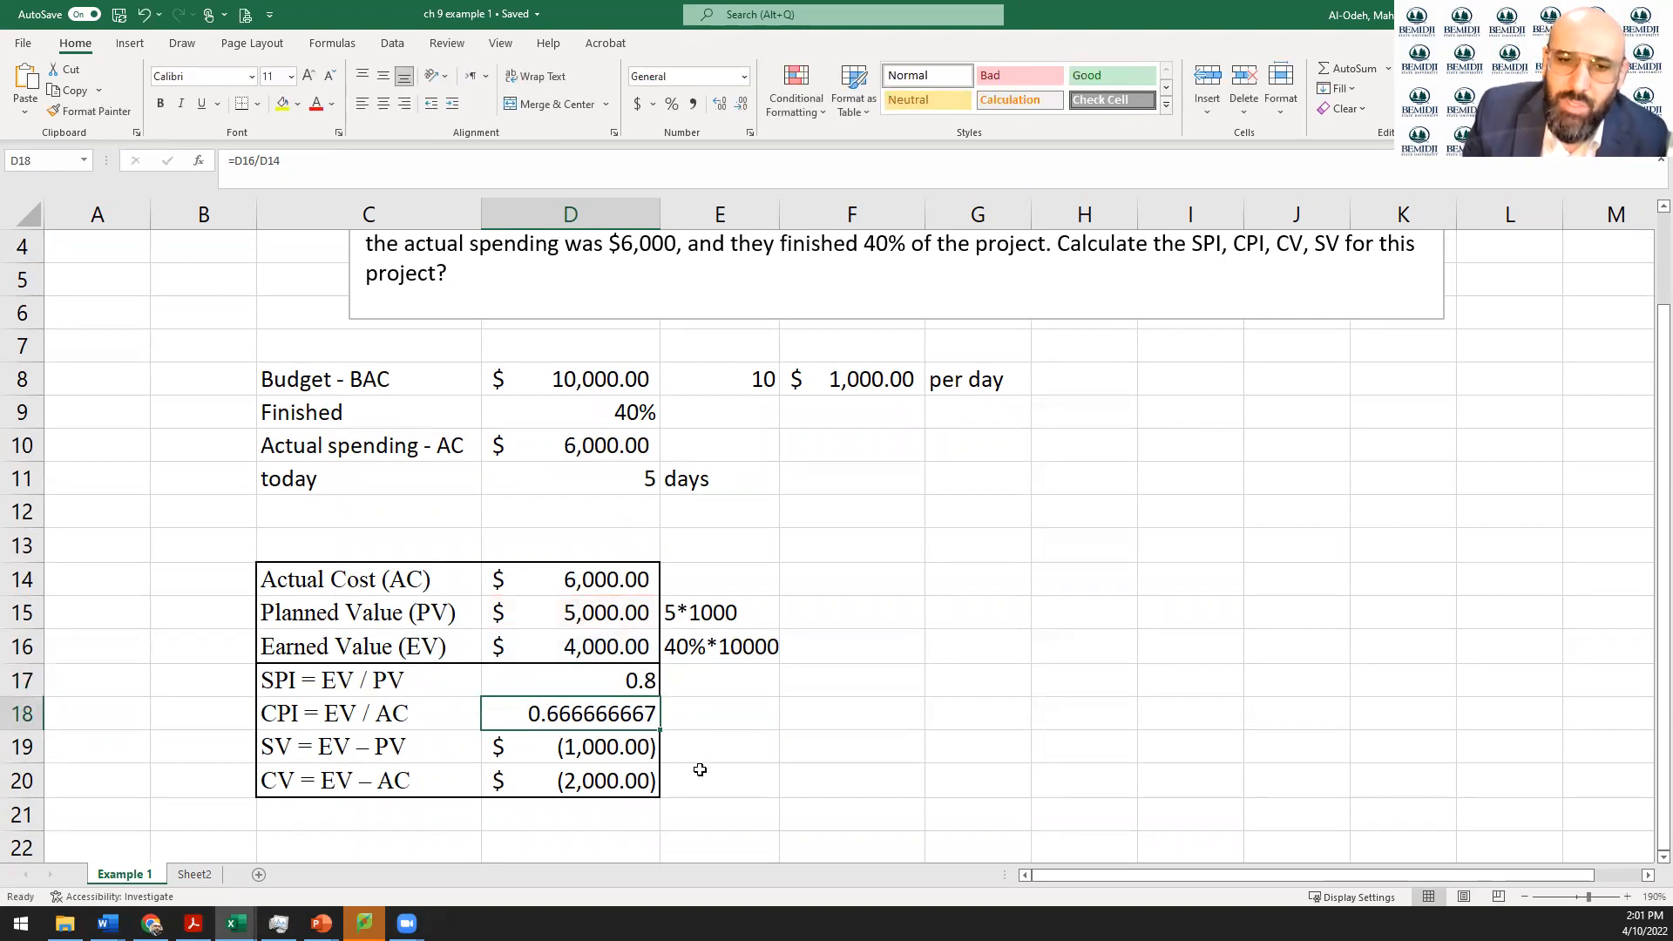
pyautogui.doubleClick(596, 729)
pyautogui.doubleClick(594, 717)
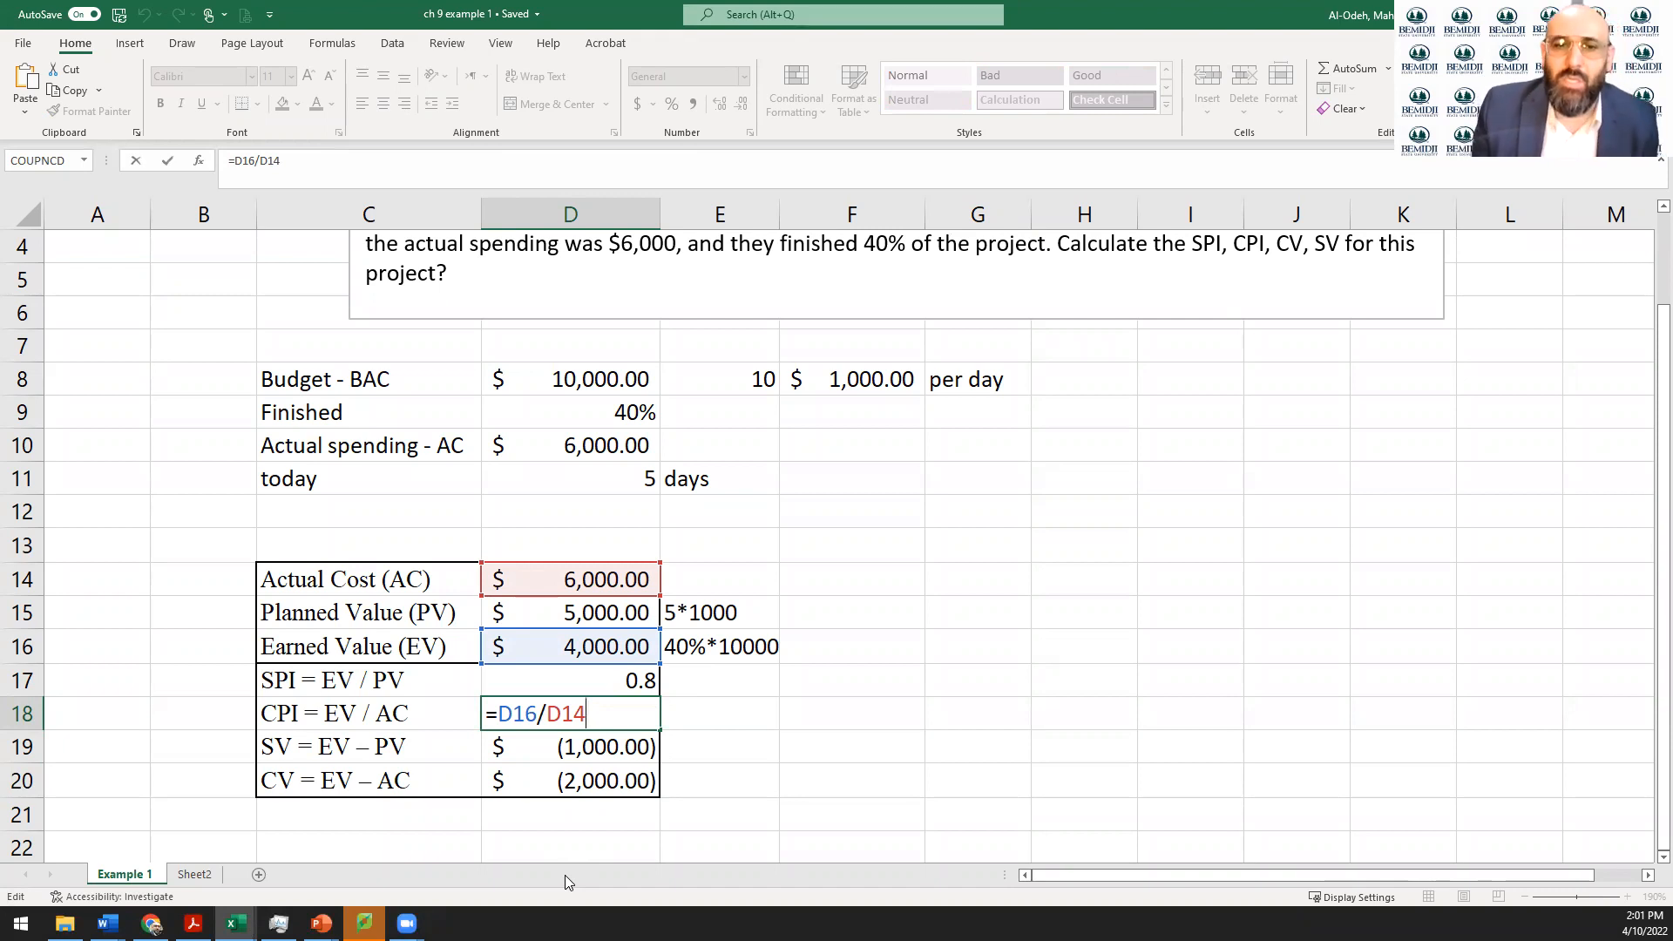
pyautogui.press('Return')
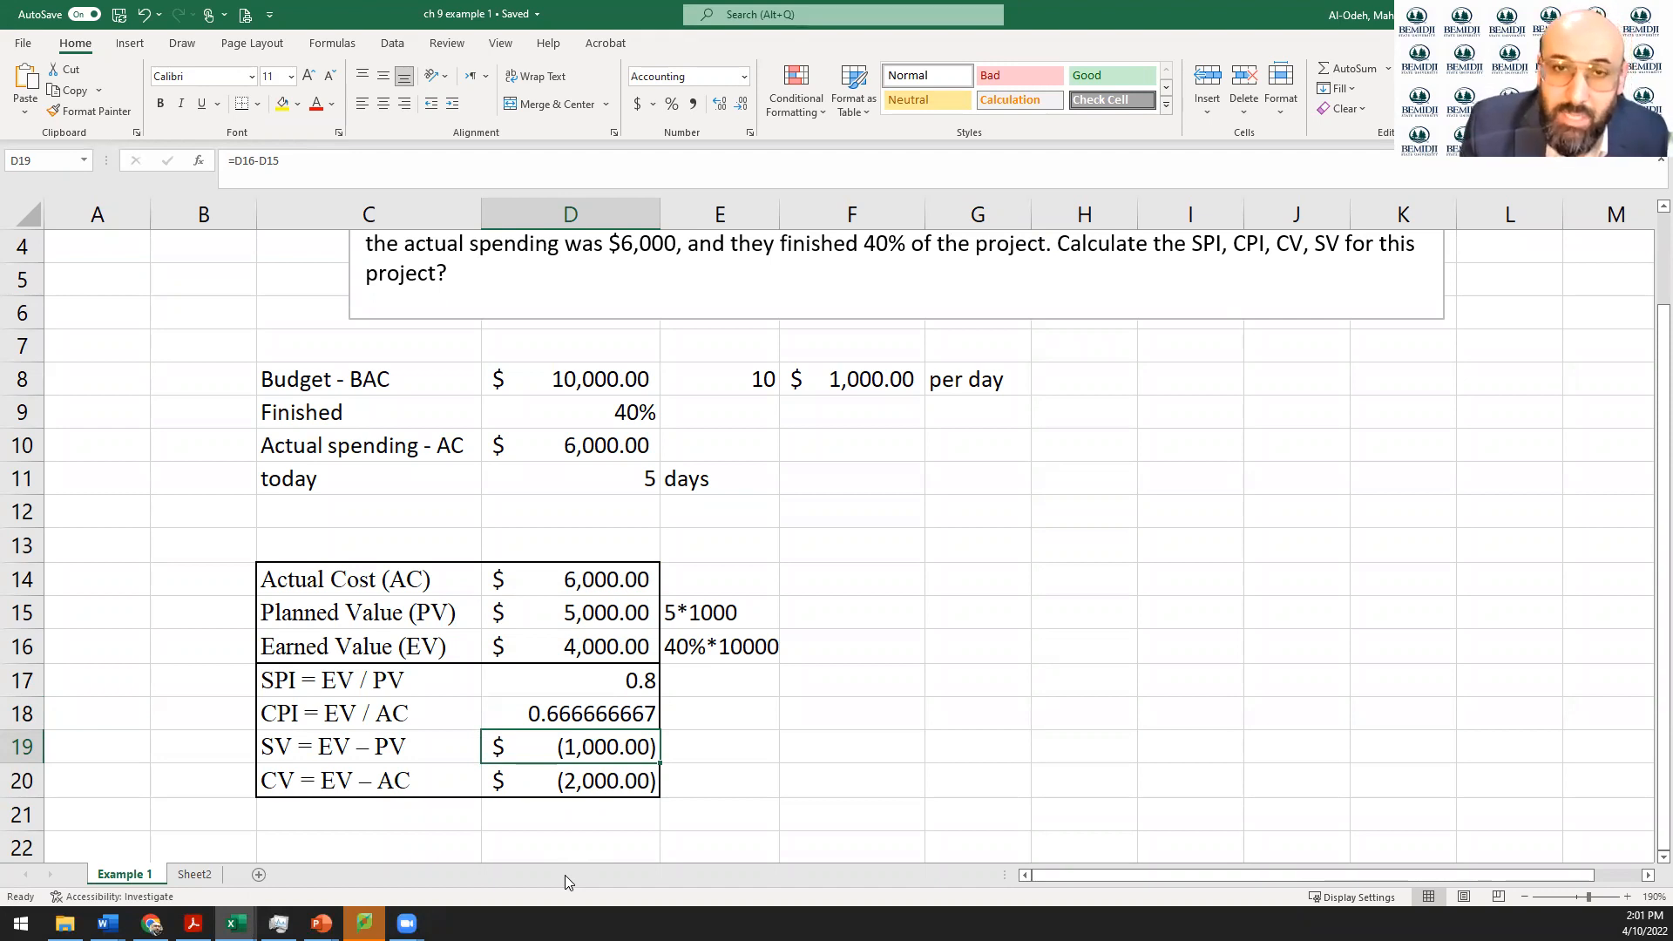
pyautogui.doubleClick(612, 749)
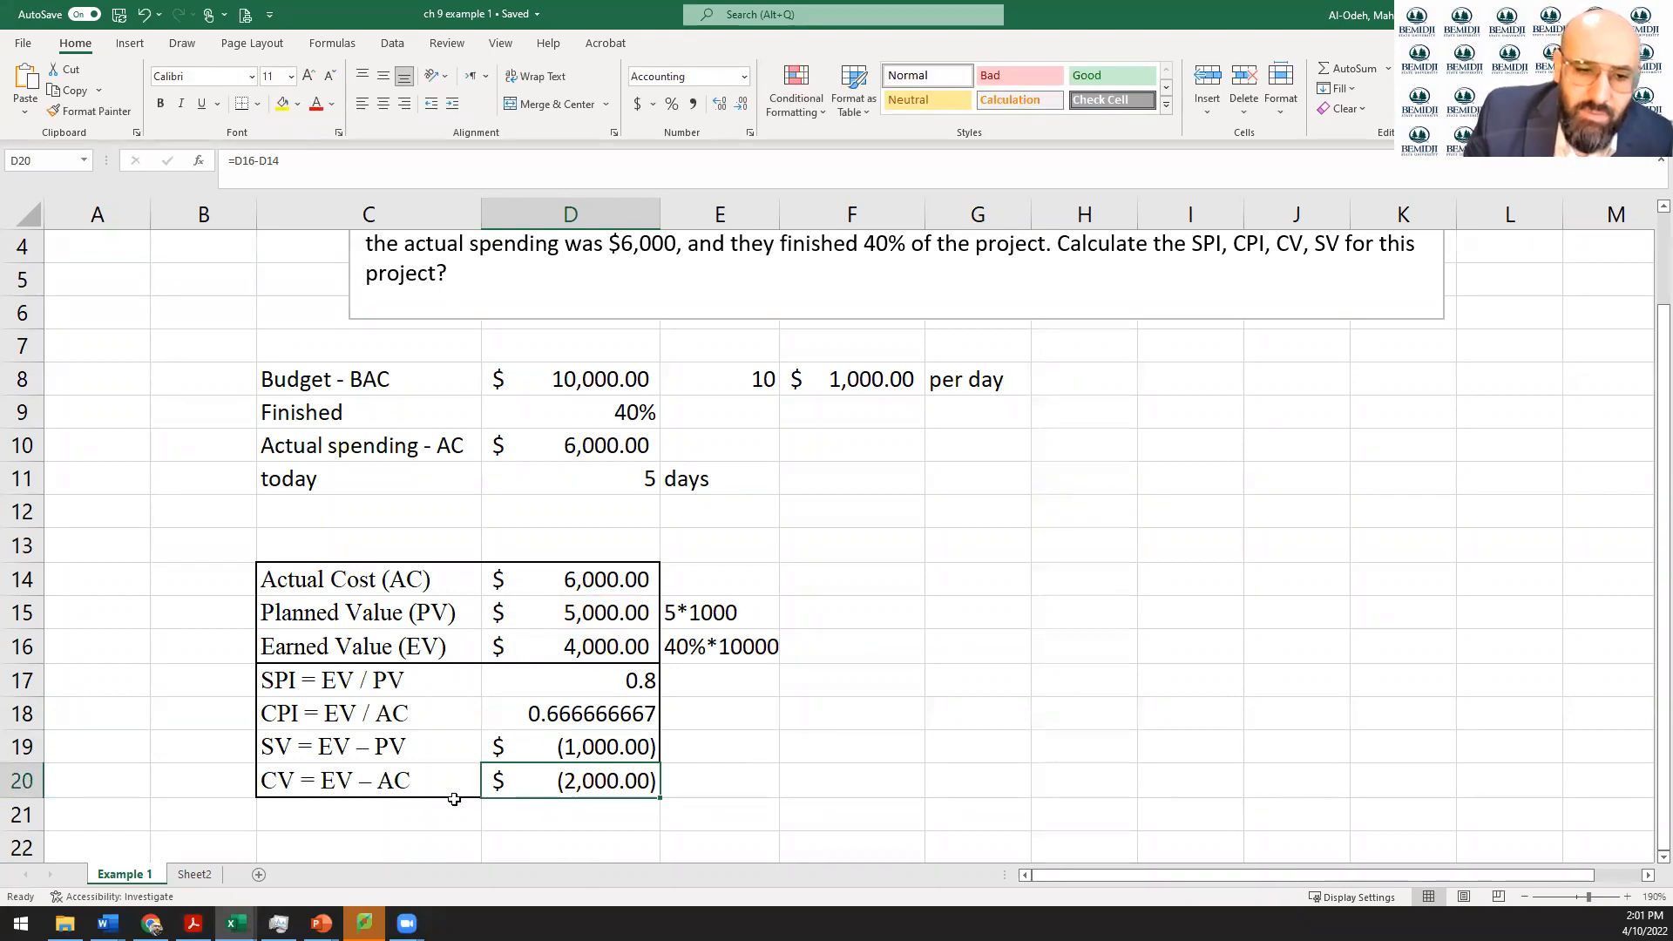
pyautogui.doubleClick(558, 781)
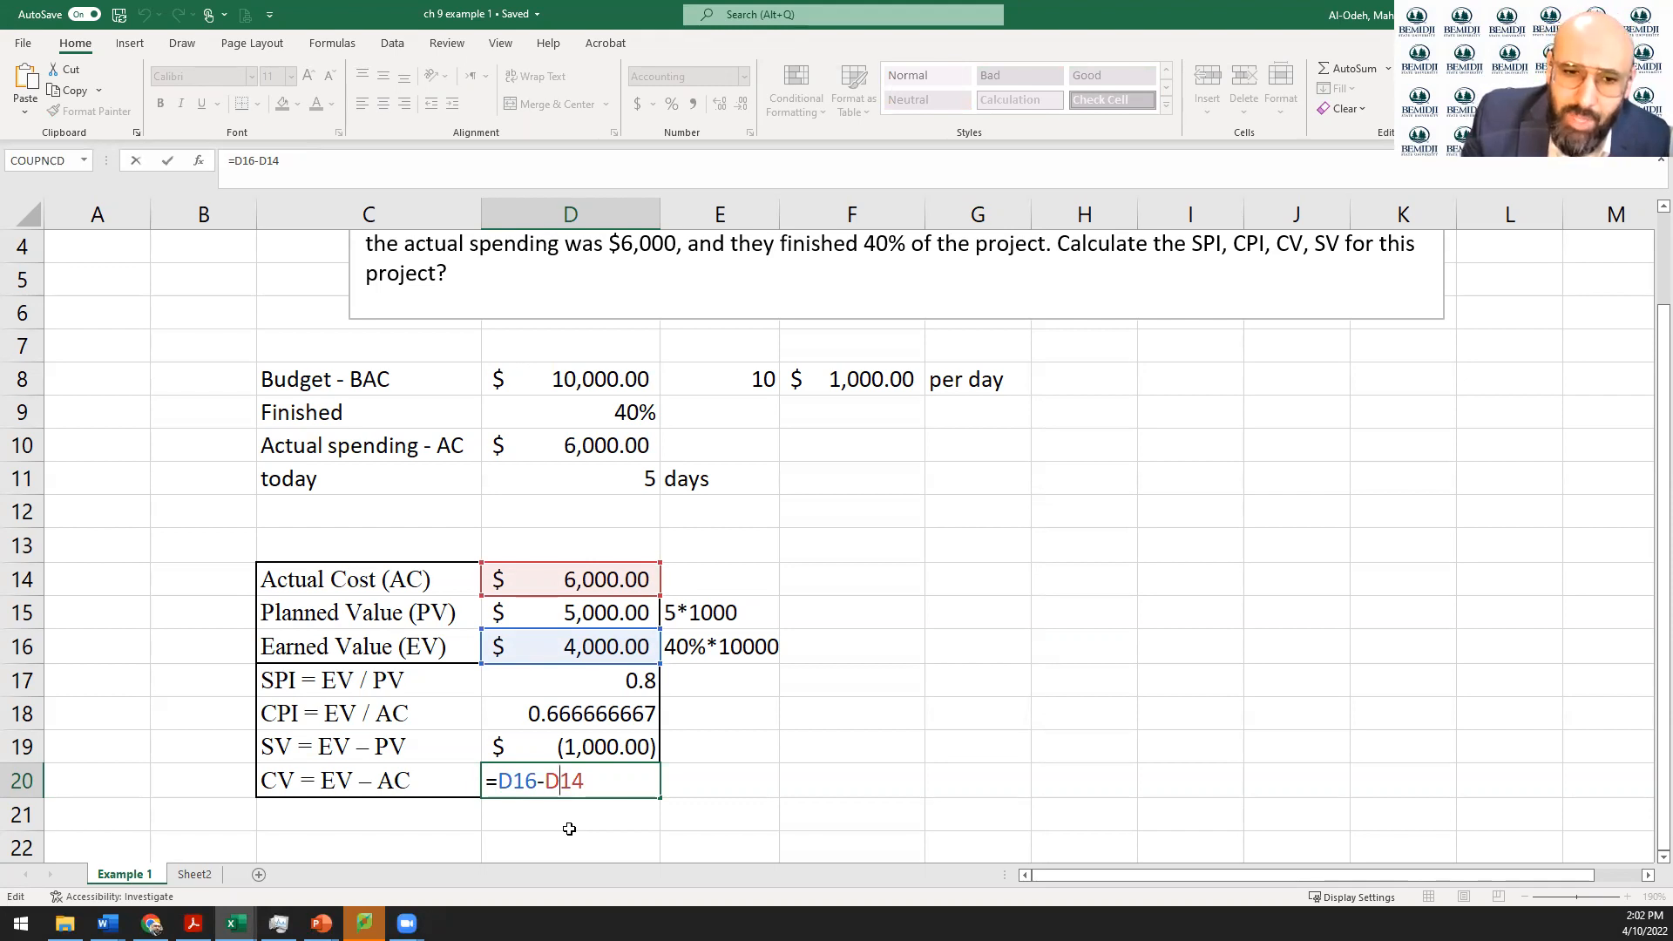
pyautogui.press('Return')
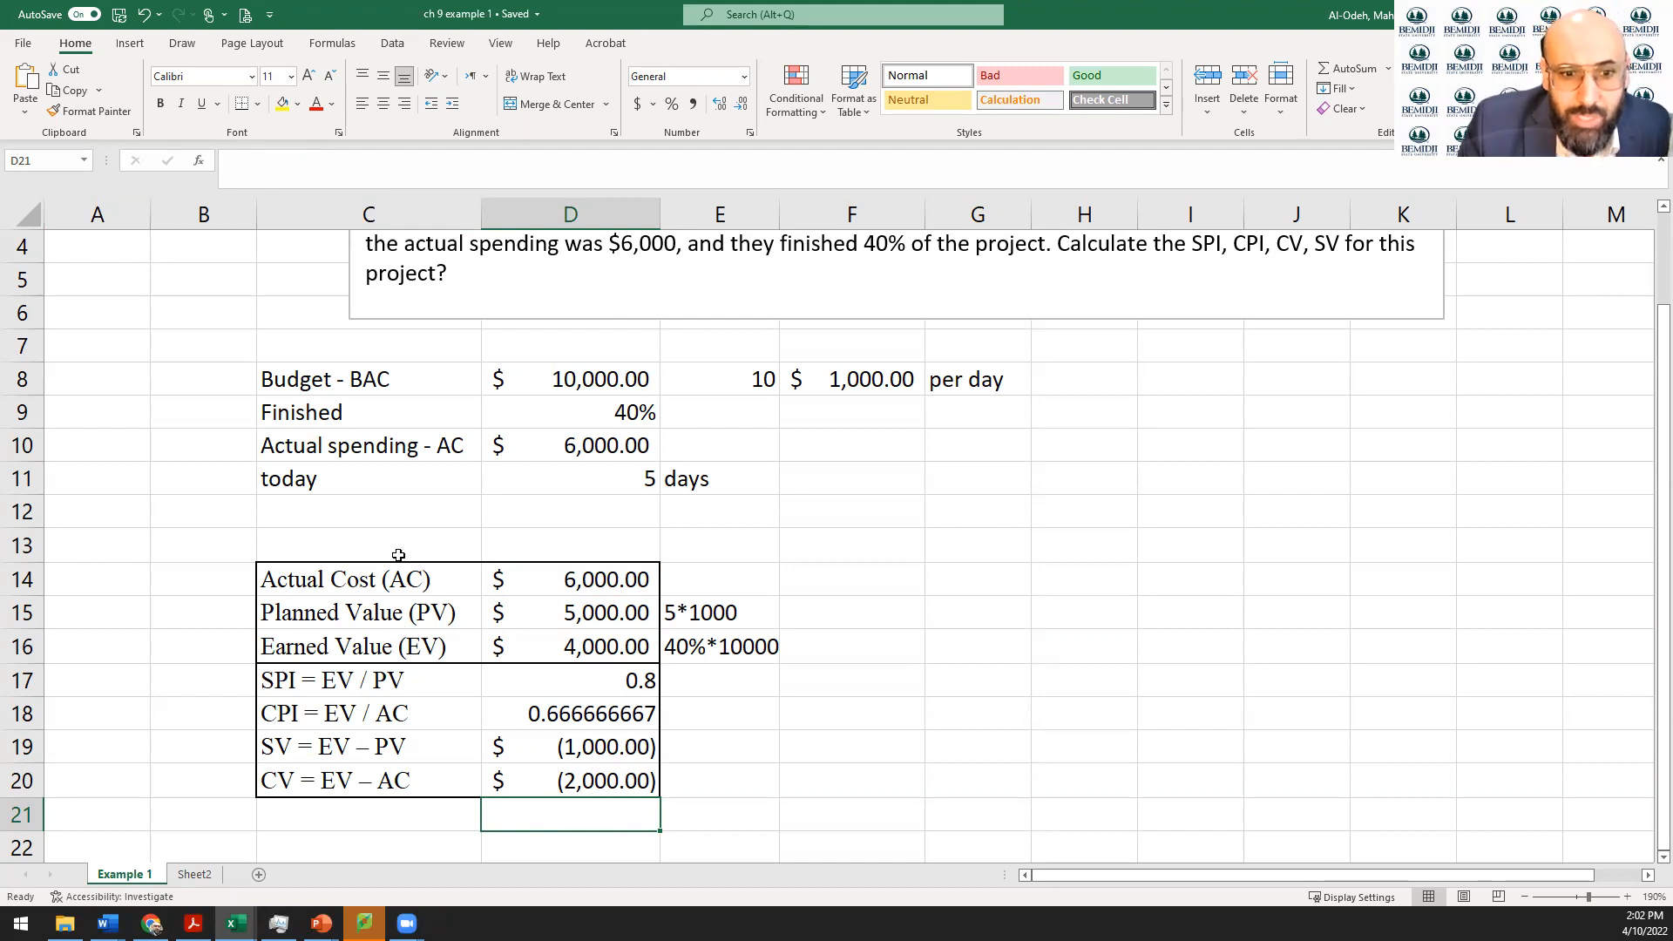
pyautogui.moveTo(304, 575); pyautogui.dragTo(536, 771)
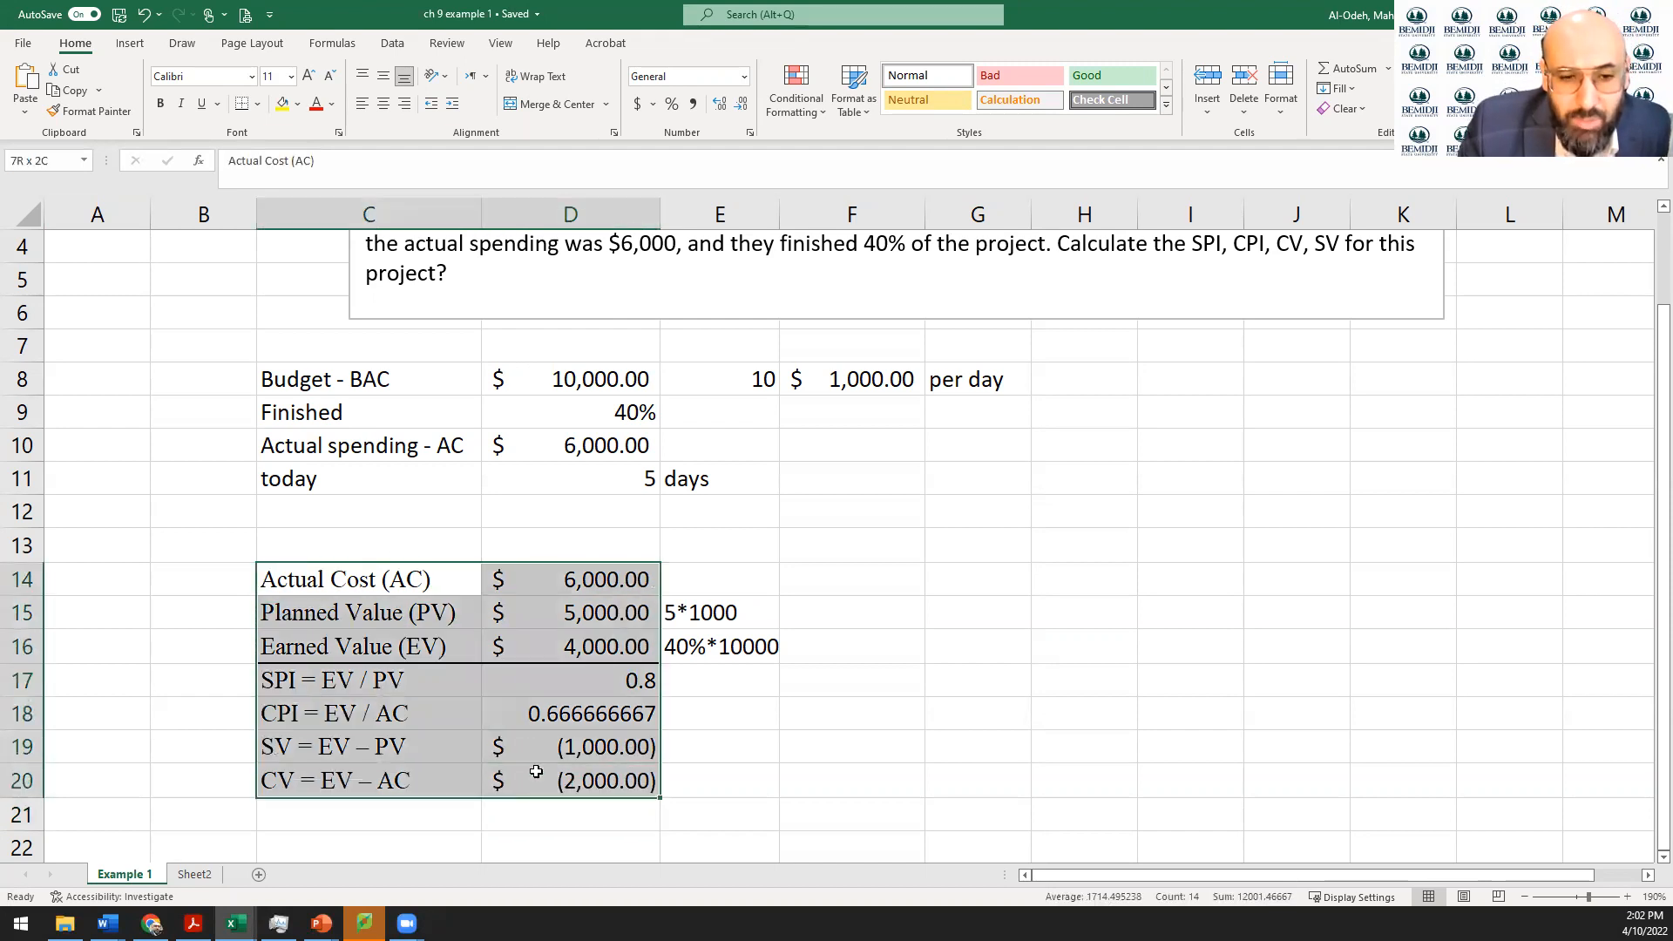
pyautogui.moveTo(337, 676); pyautogui.dragTo(549, 782)
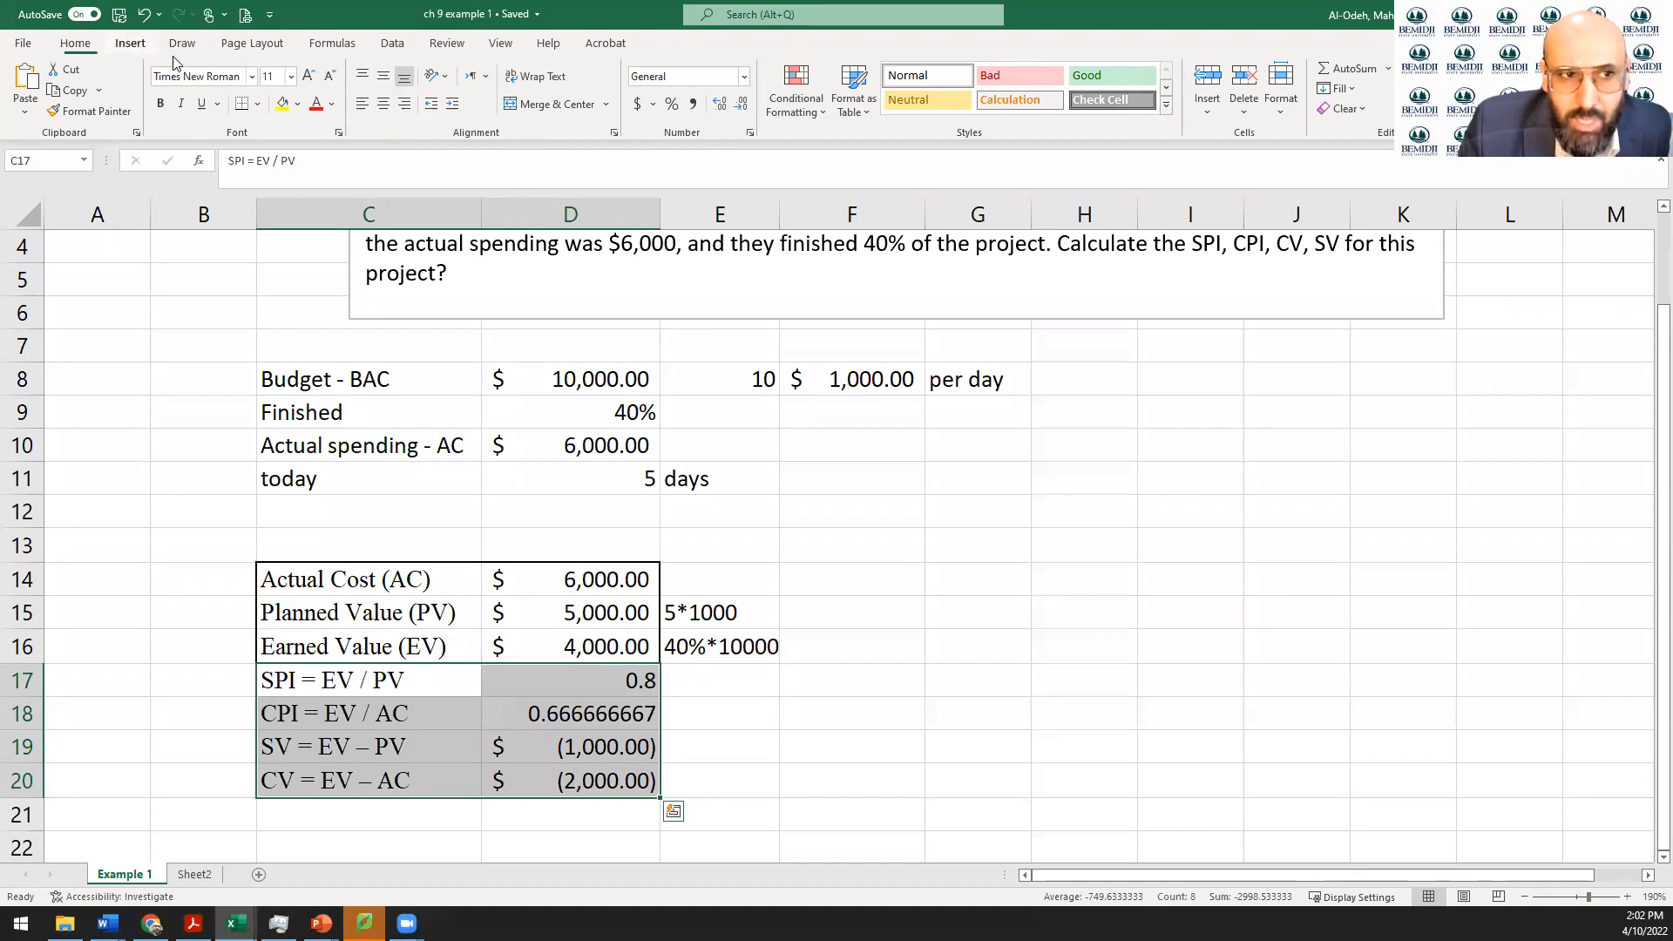
# Insert a text box beside the results table, over about columns F to J, reading "The project is behind schedule and over budget"
pyautogui.click(130, 42)
pyautogui.click(1370, 87)
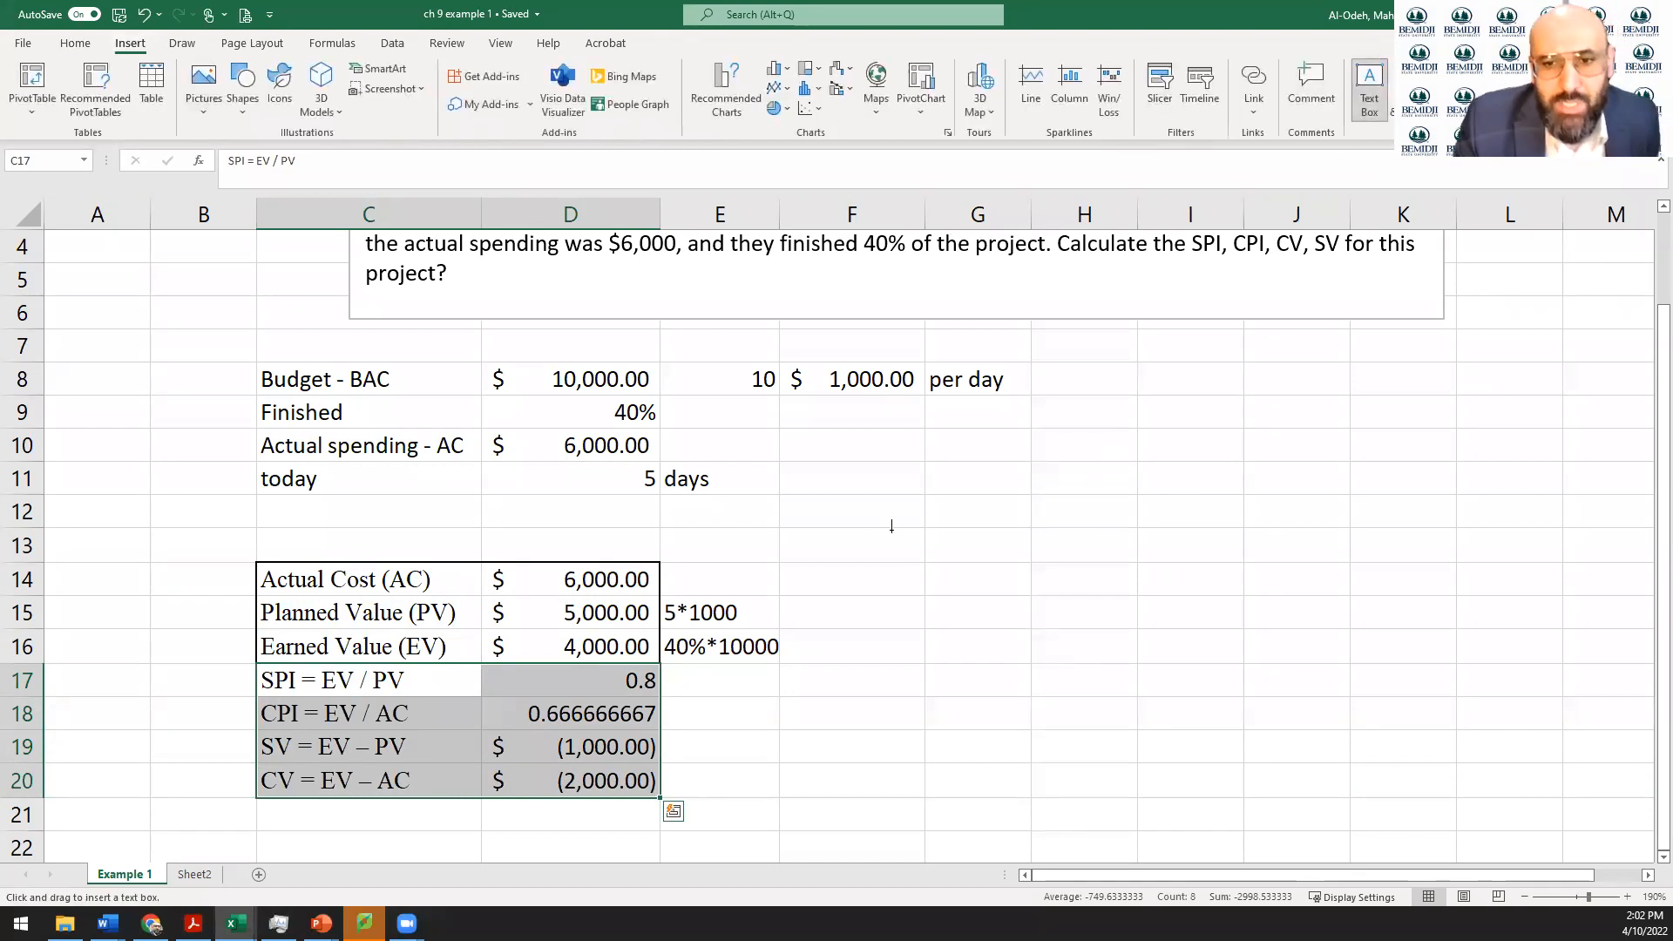
pyautogui.moveTo(829, 567); pyautogui.dragTo(1353, 737)
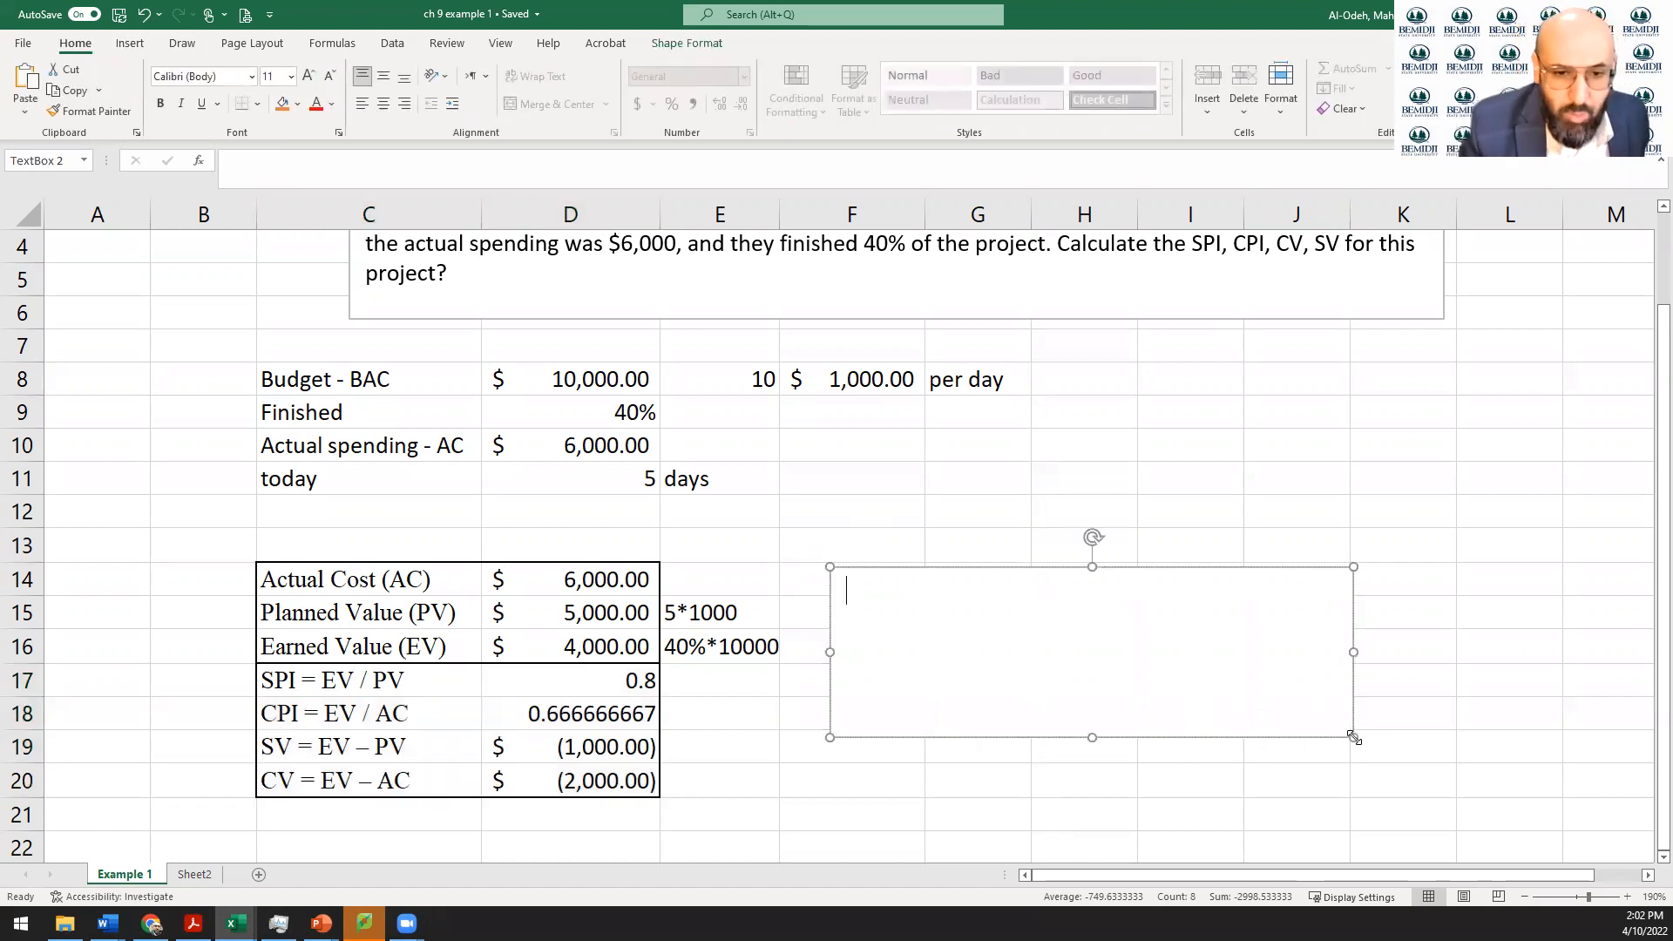
pyautogui.write('The projec')
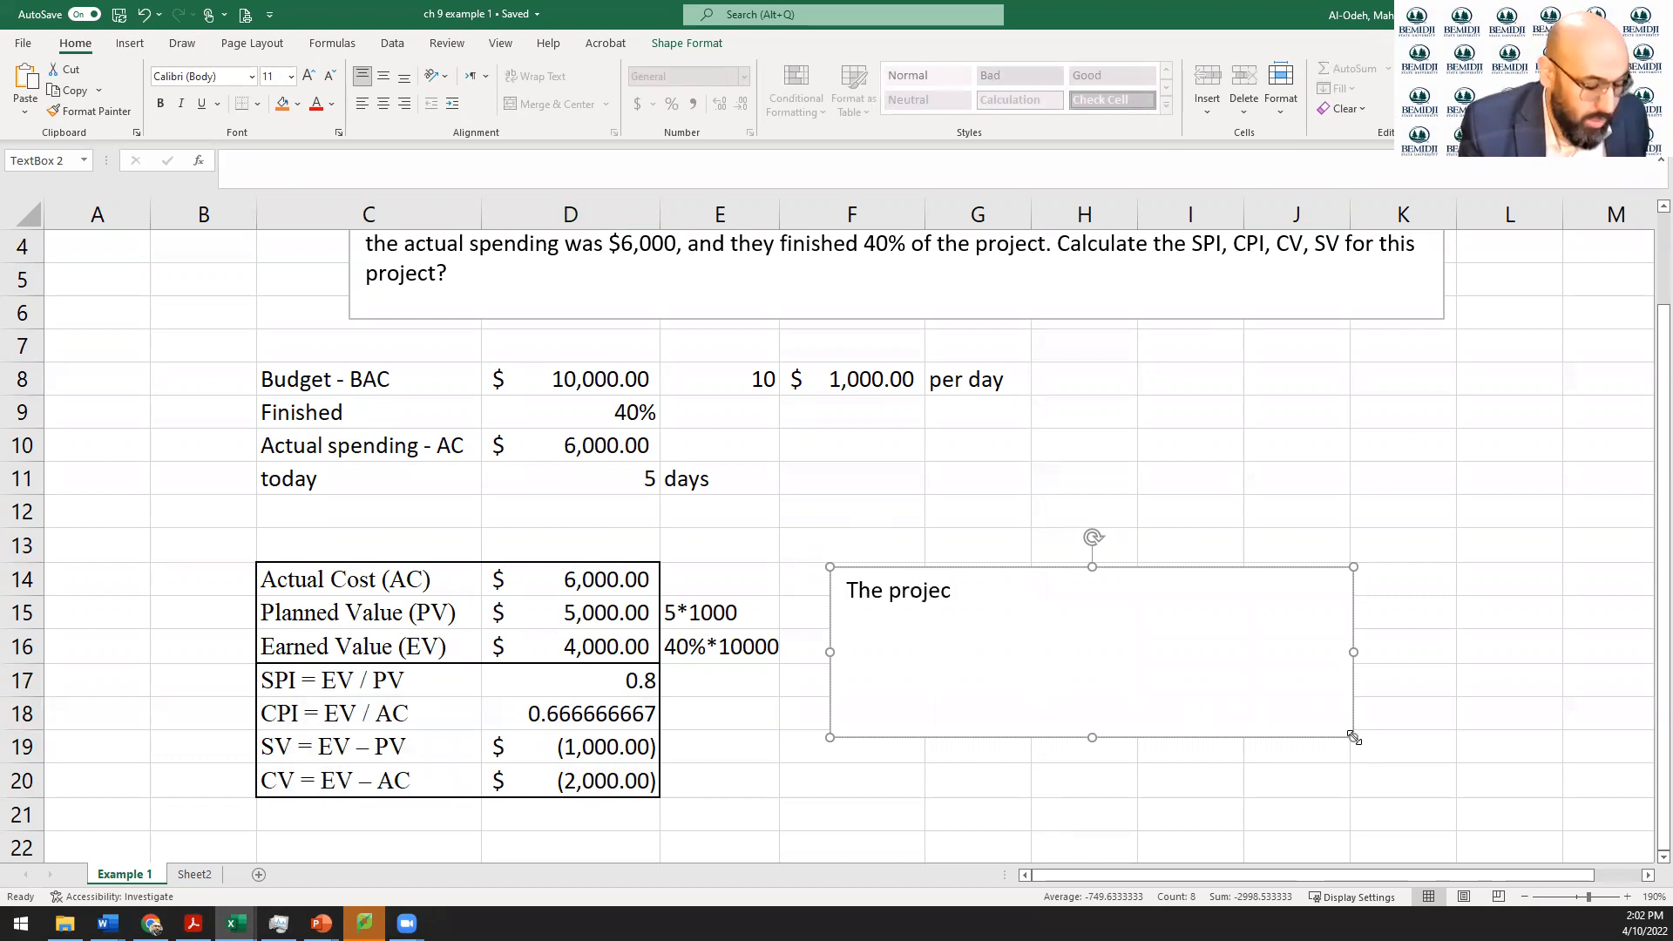
pyautogui.write('t is')
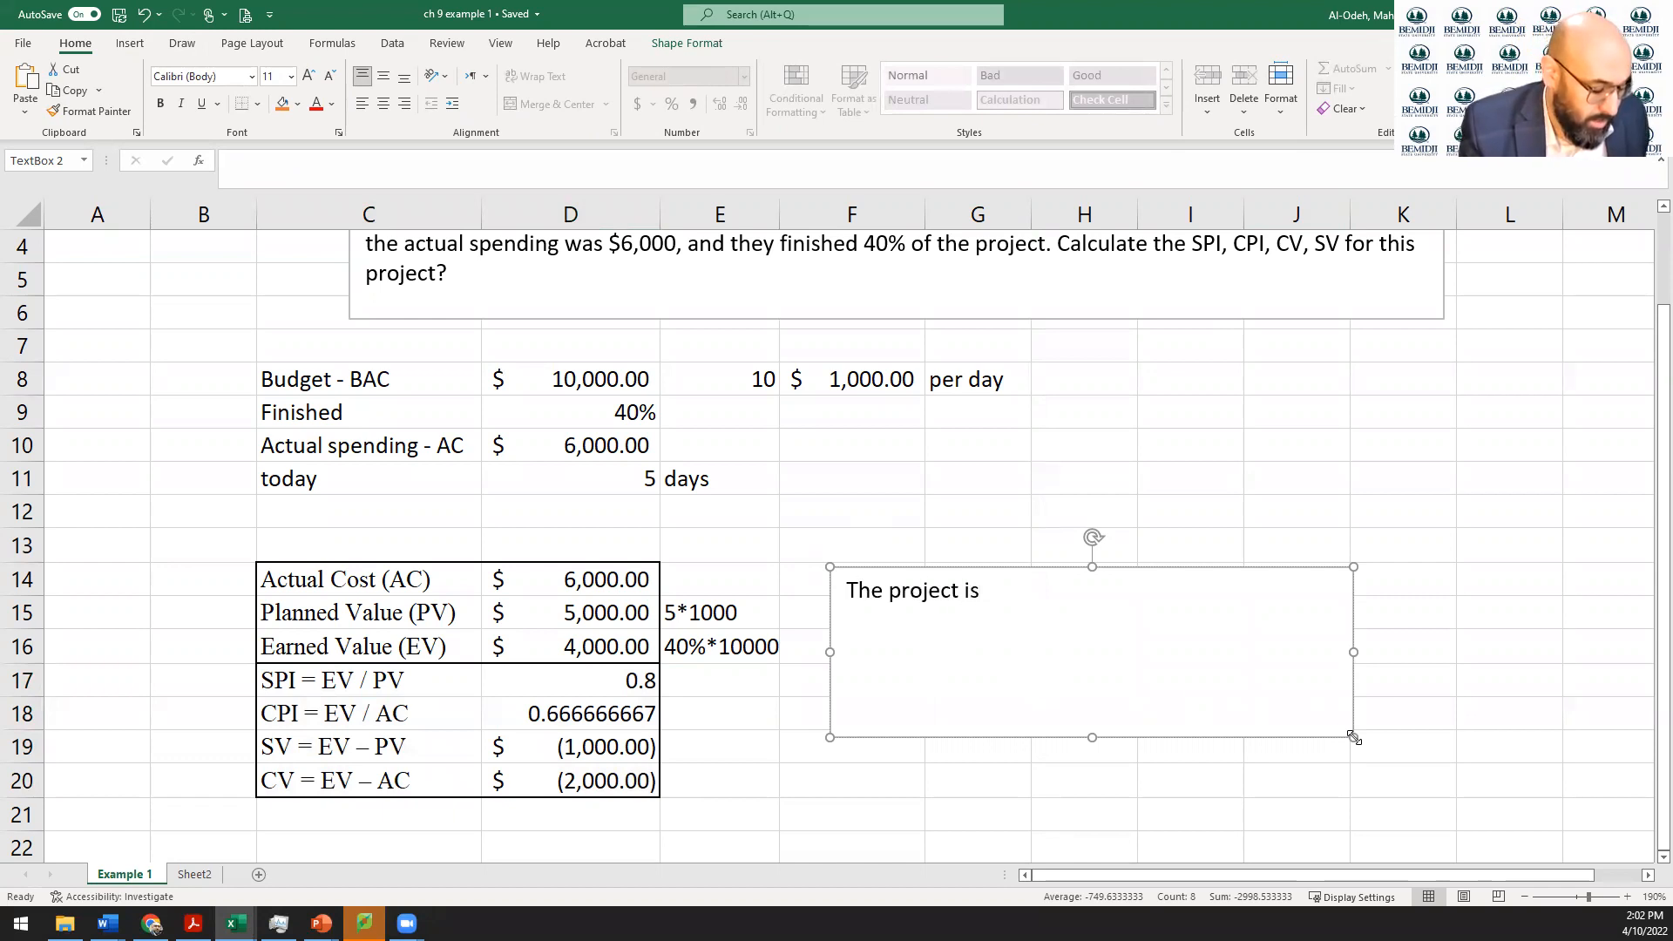
pyautogui.write(' behin')
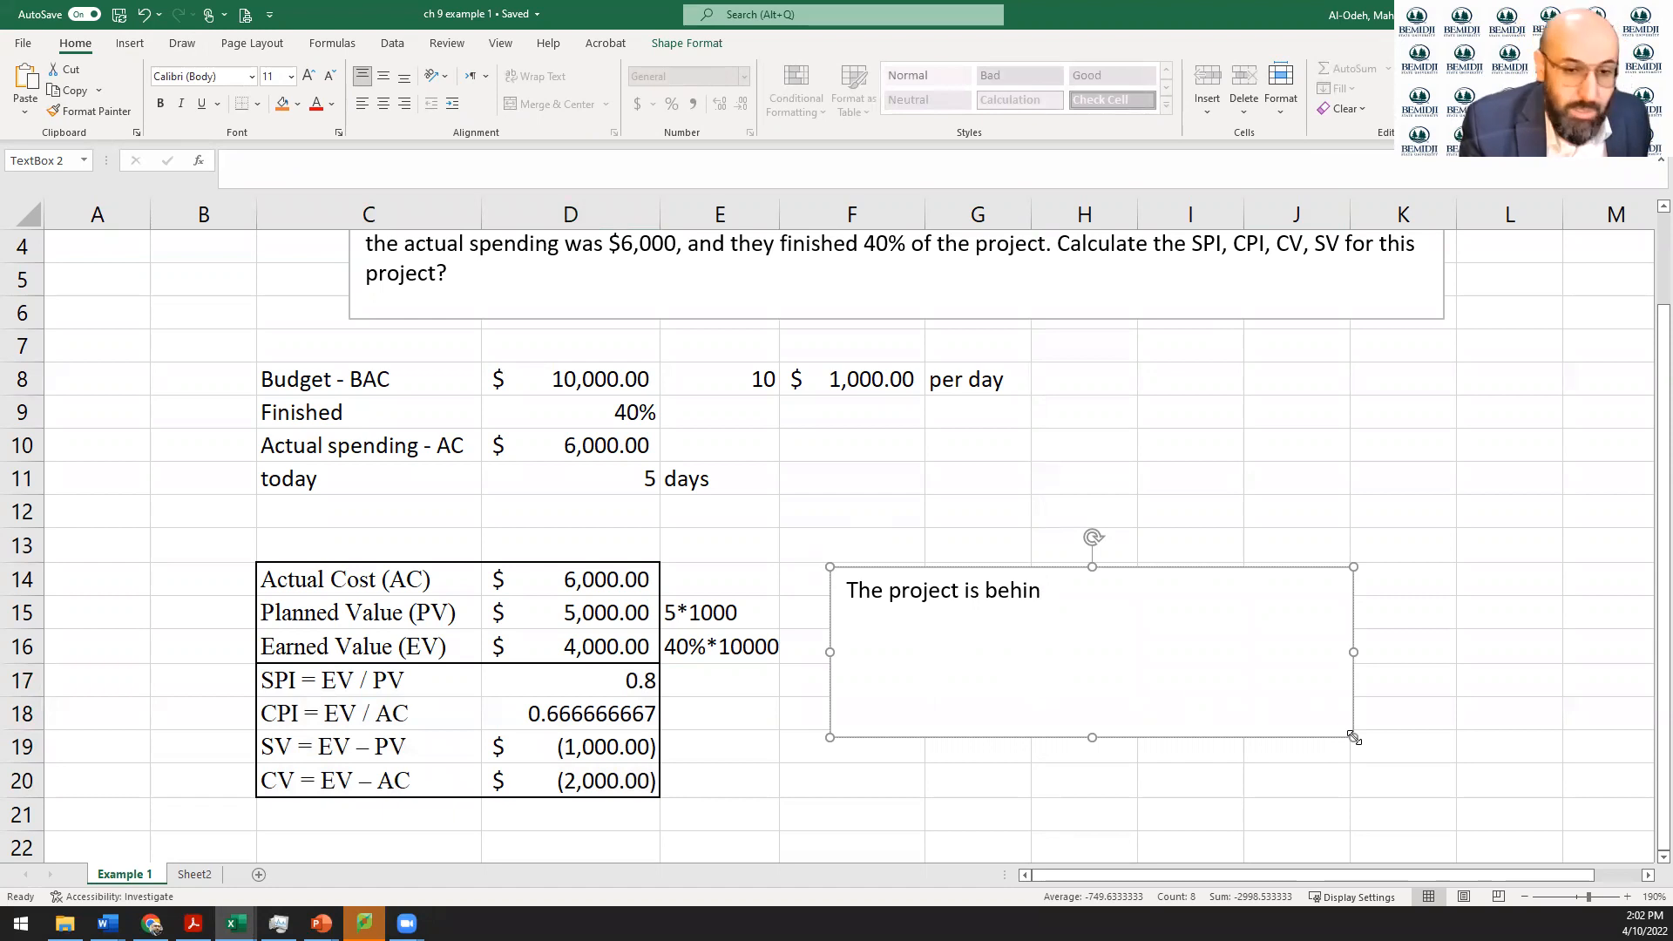
pyautogui.write('d sch')
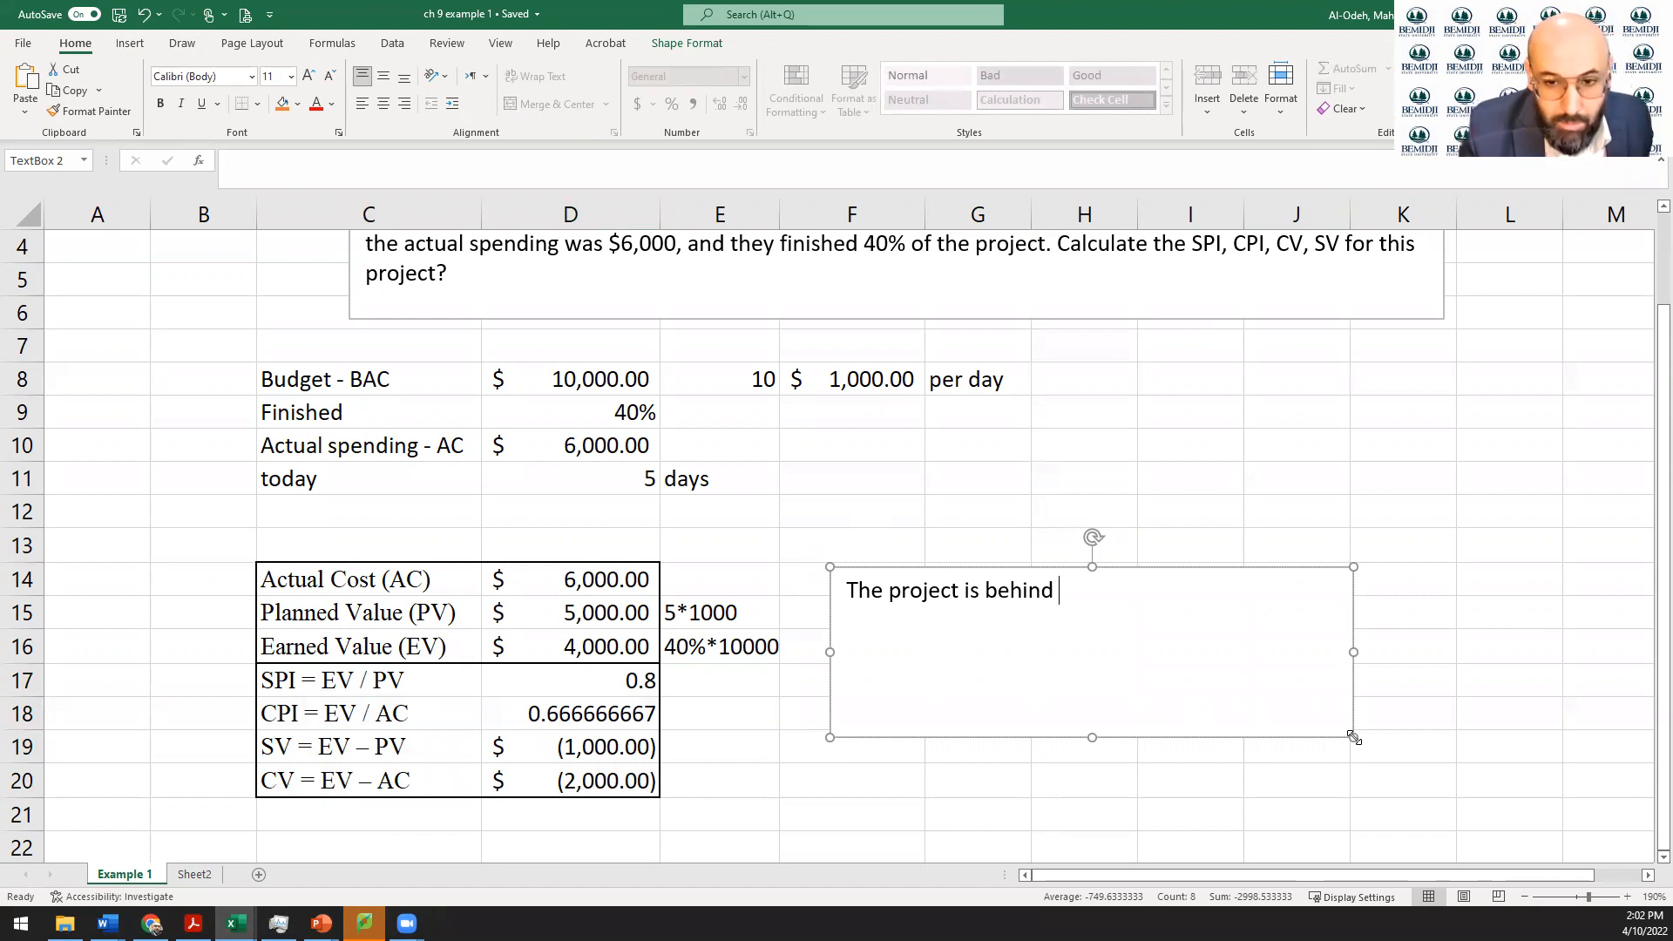
pyautogui.press('BackSpace')
pyautogui.press('BackSpace')
pyautogui.write('chedule ')
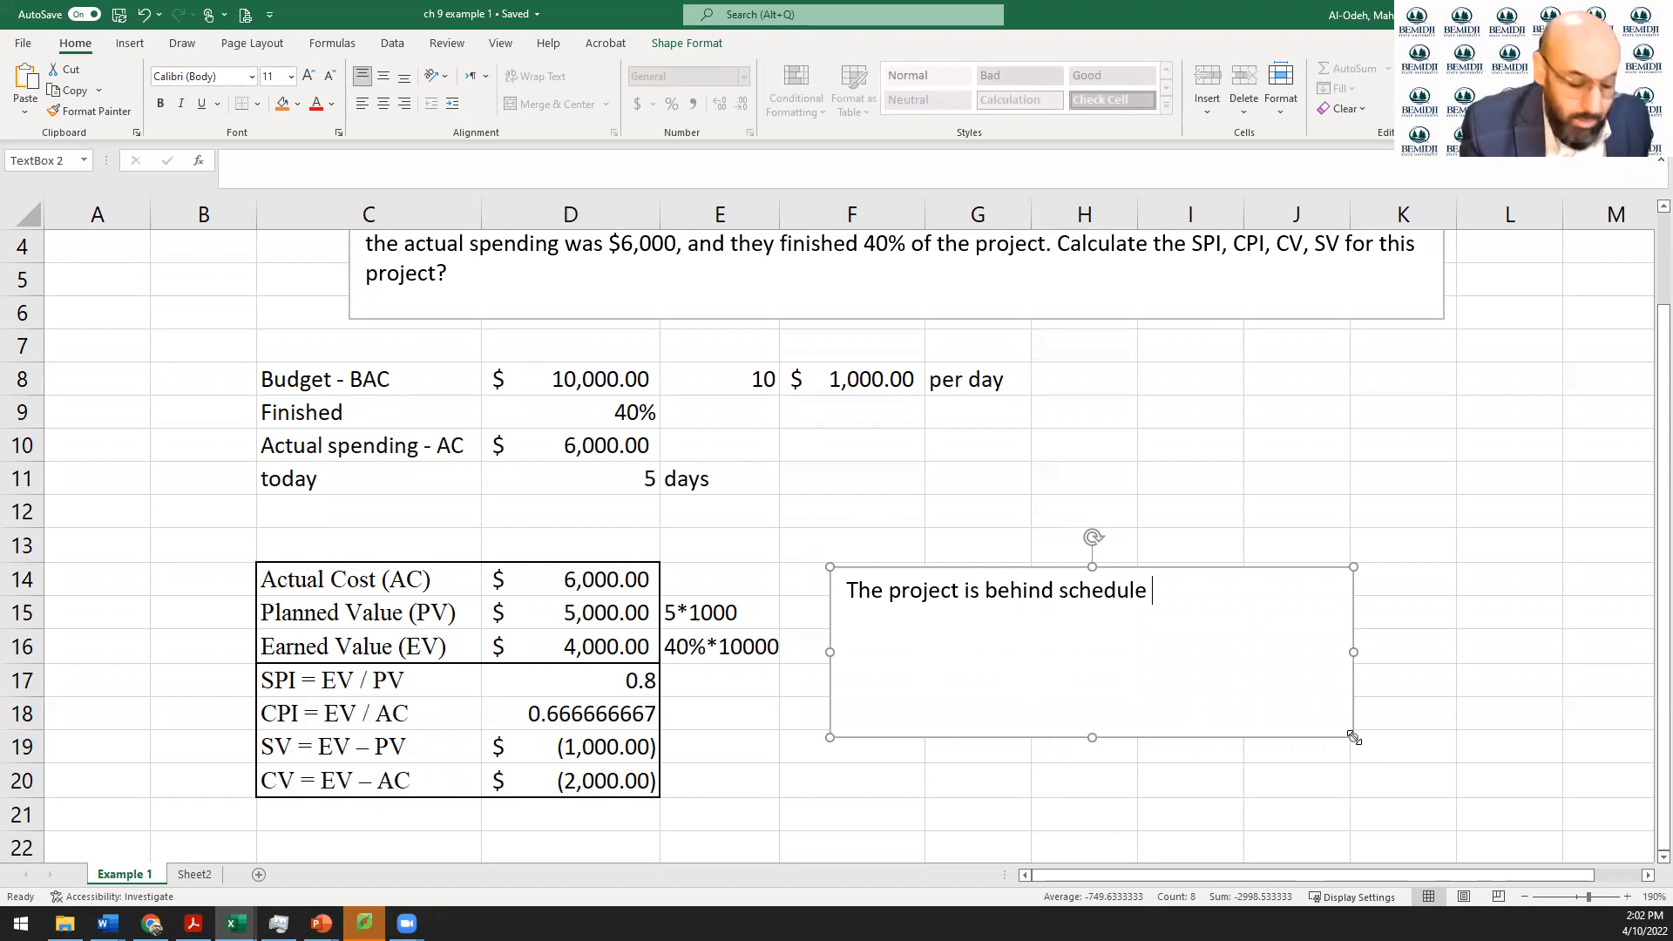
pyautogui.write('and over budget')
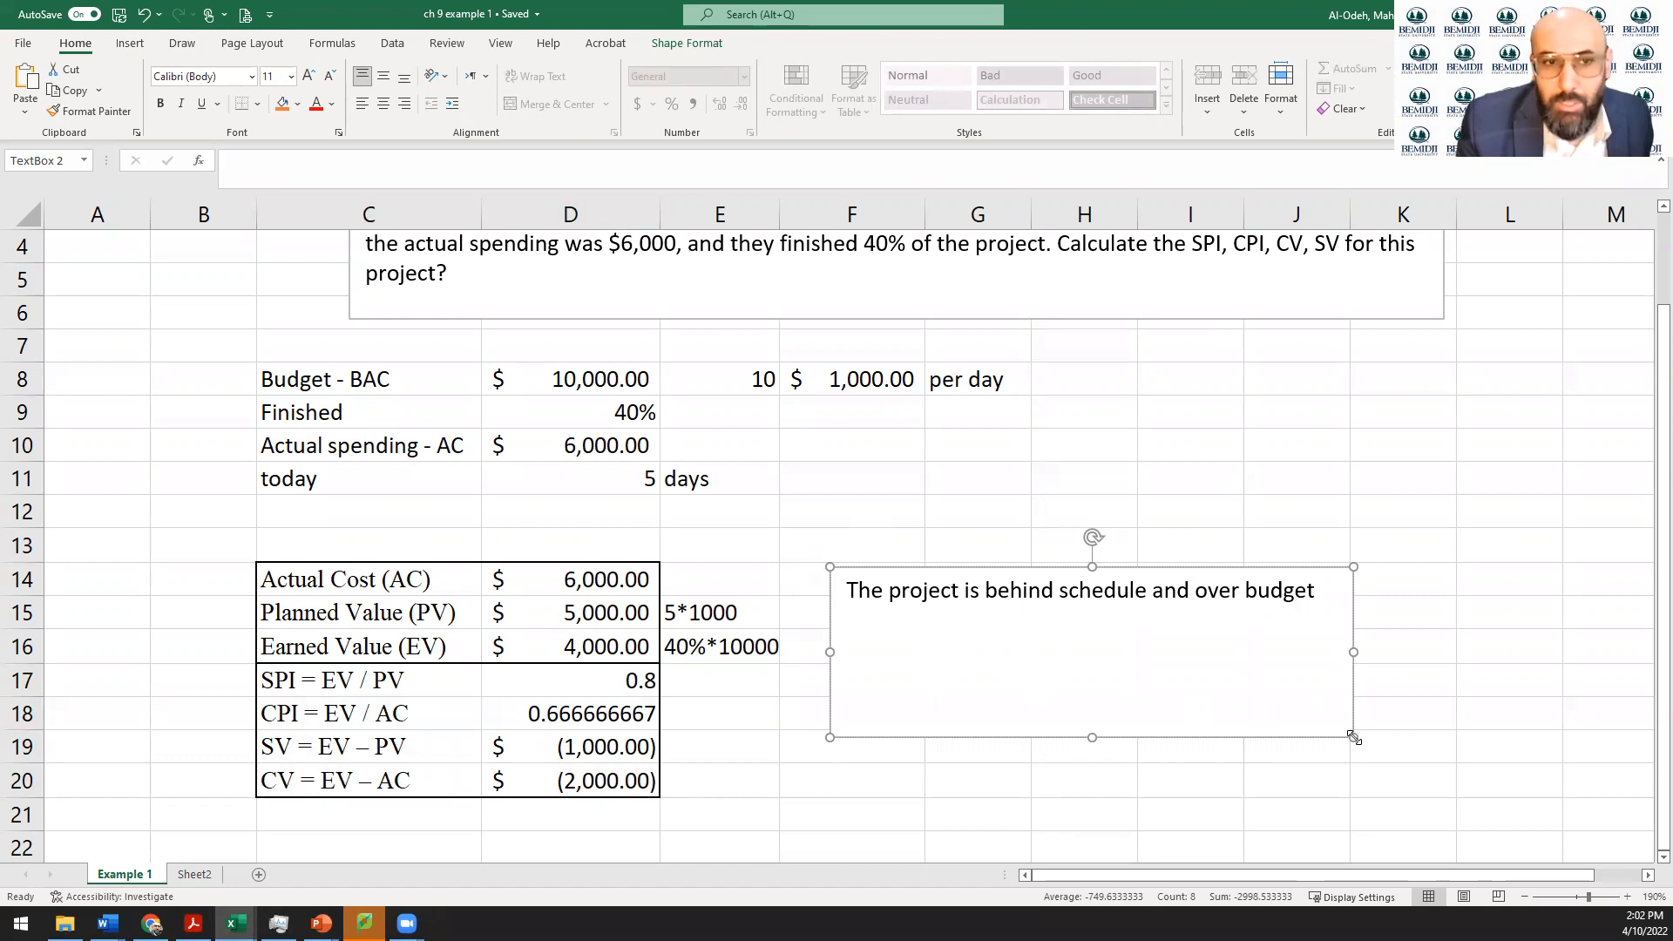
# Run a spelling check on the conclusion sentence in the text box and deselect the box
pyautogui.tripleClick(921, 595)
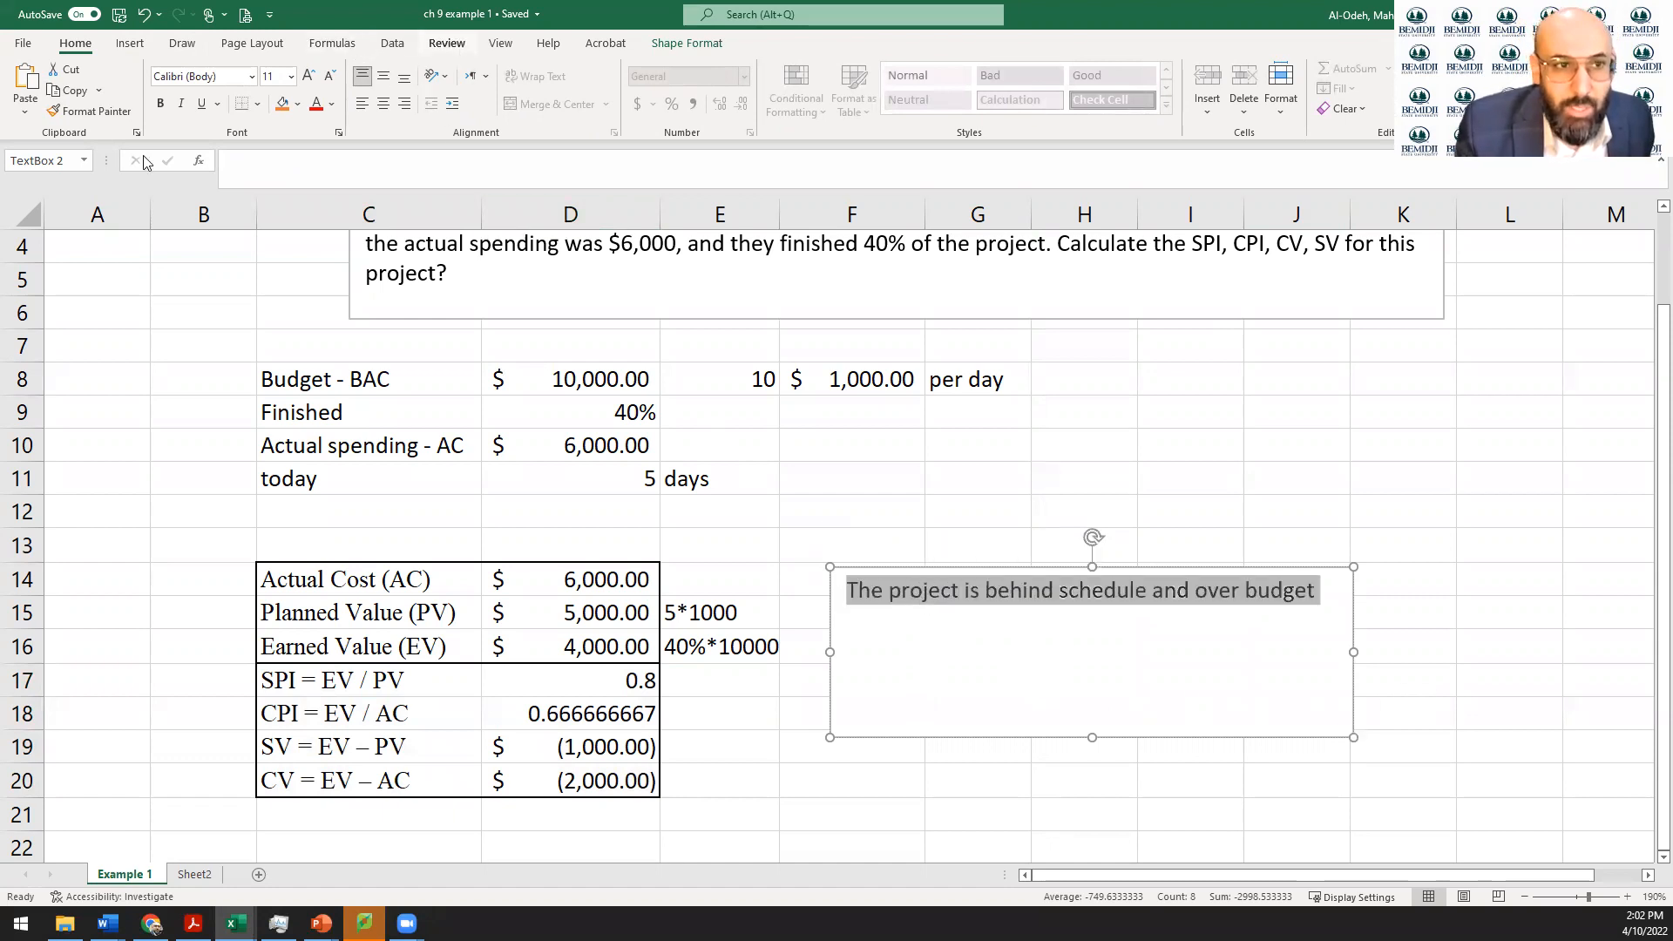
pyautogui.click(446, 43)
pyautogui.click(26, 85)
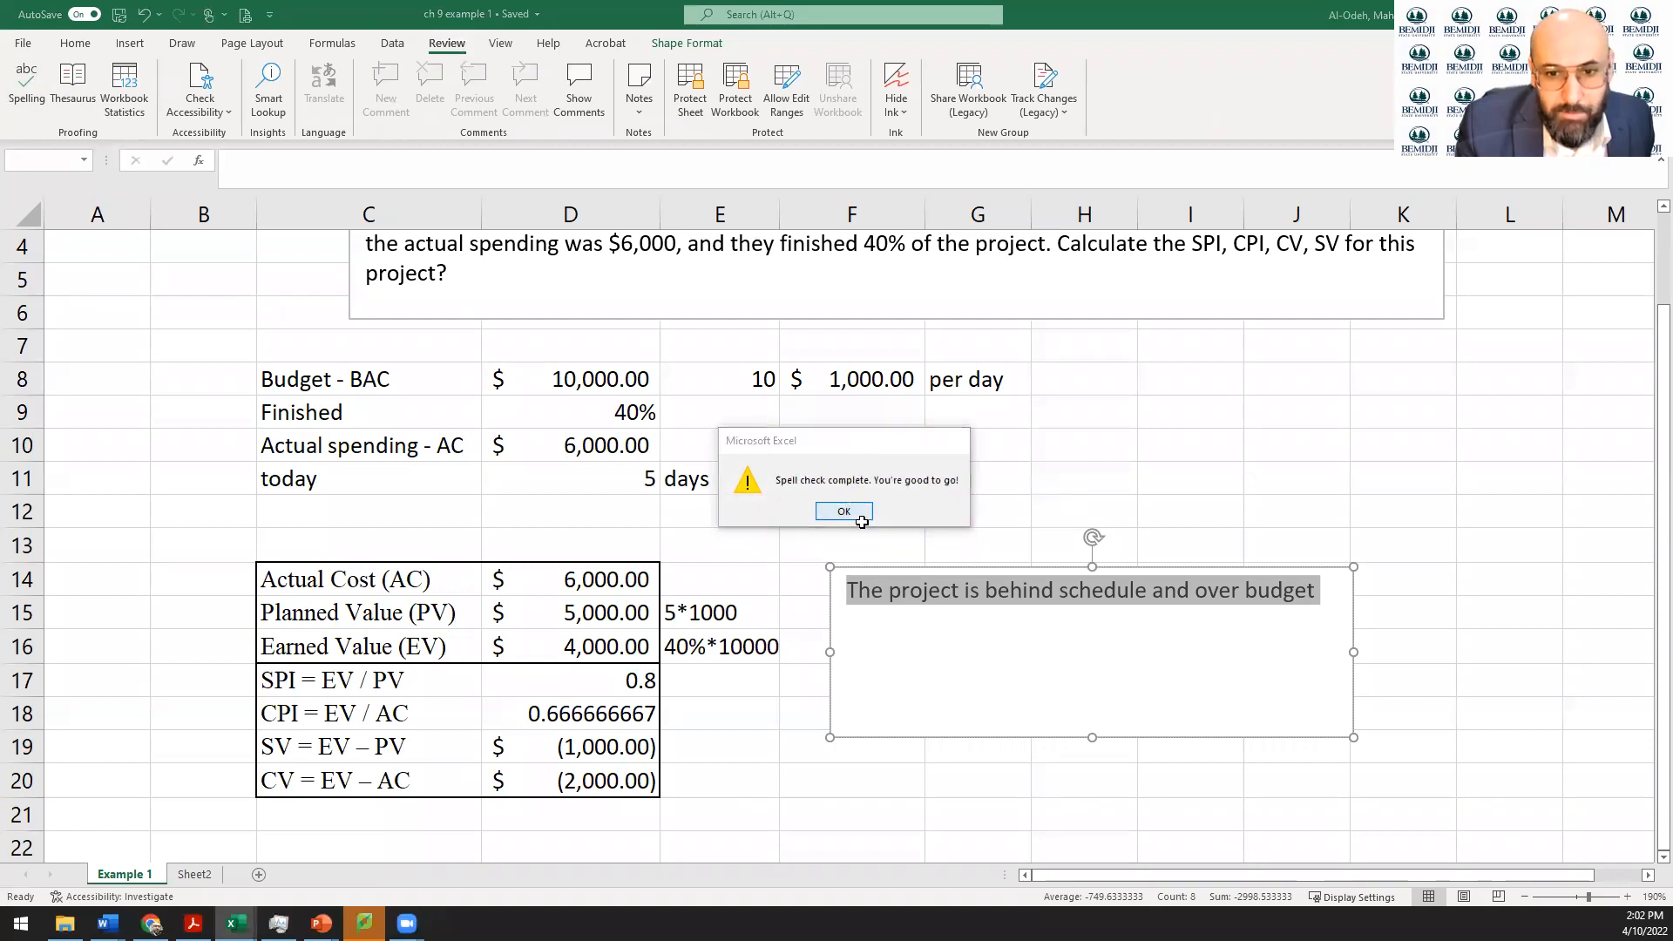
pyautogui.click(843, 511)
pyautogui.click(1001, 527)
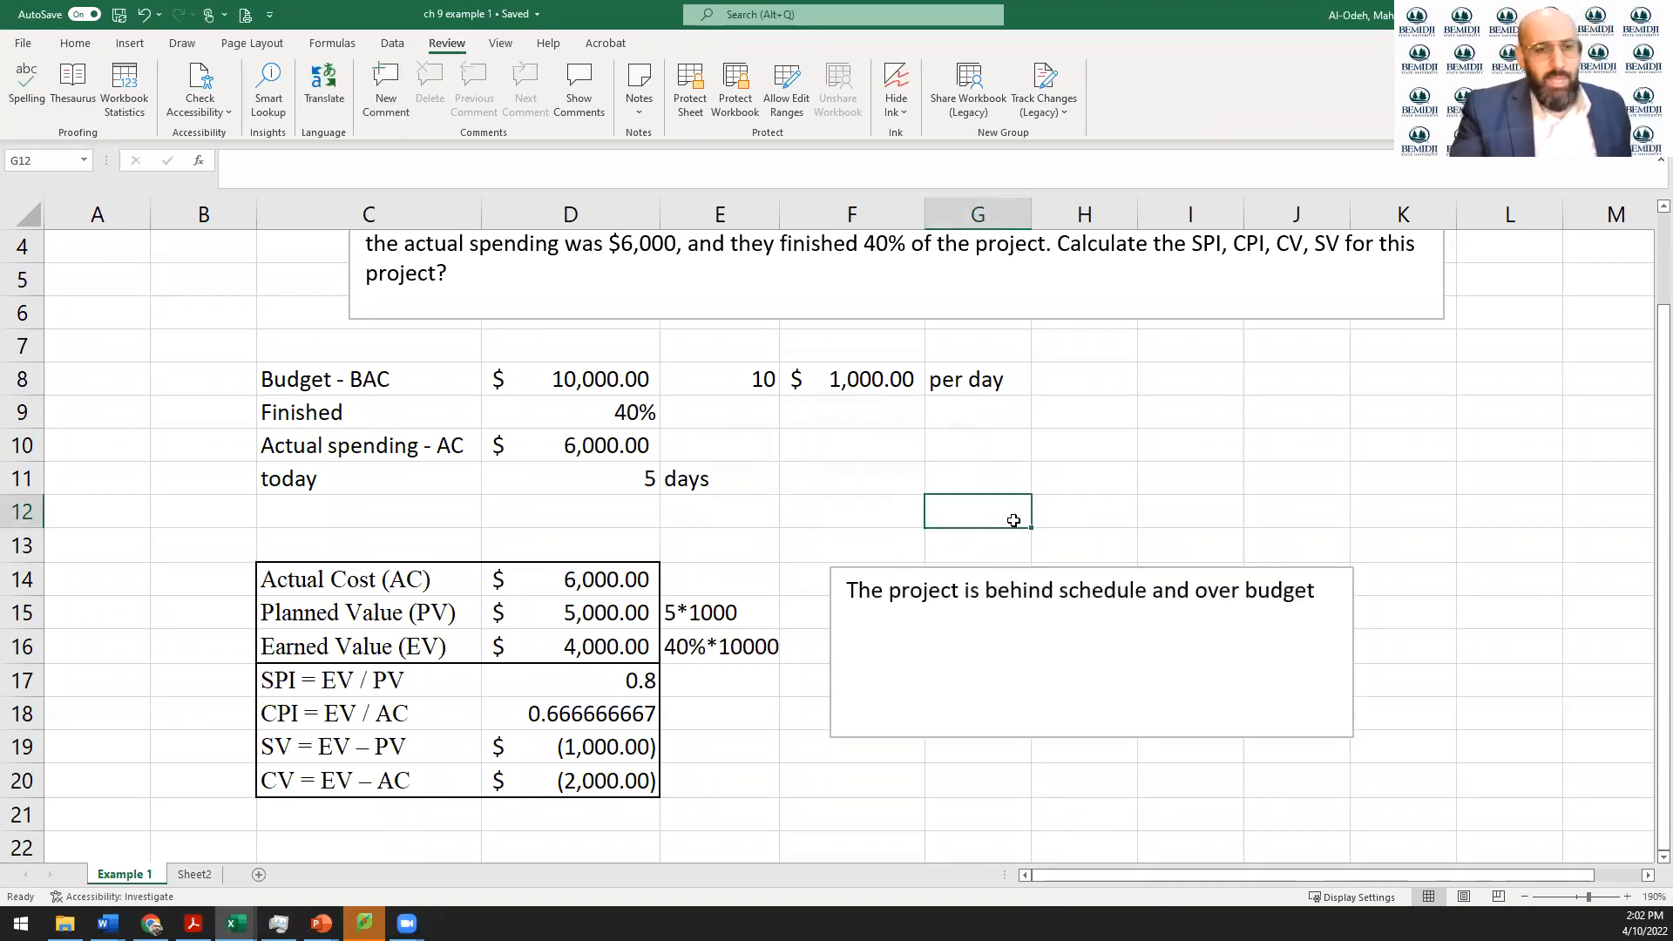